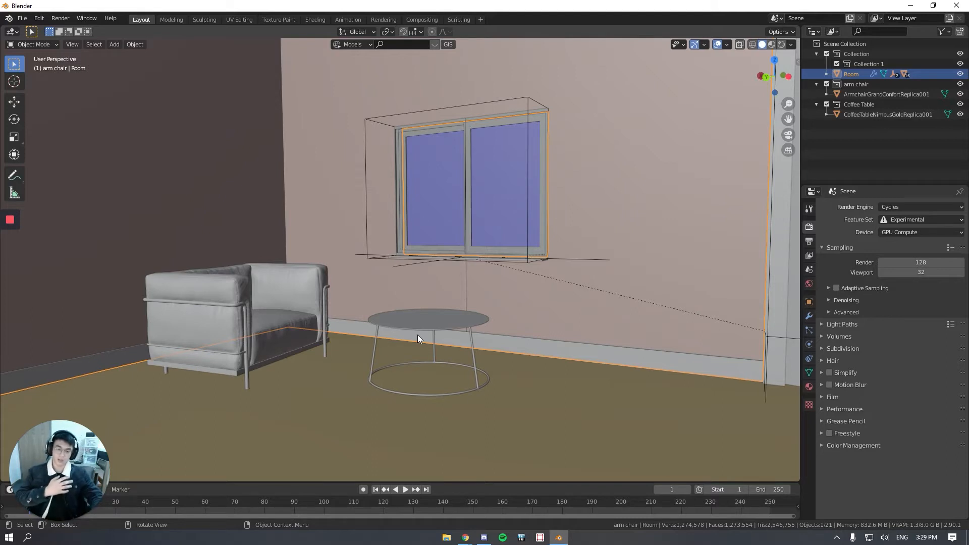
Inspect the armchair and coffee table in Wireframe and Material Preview shading.
{"action": "key", "text": "z"}
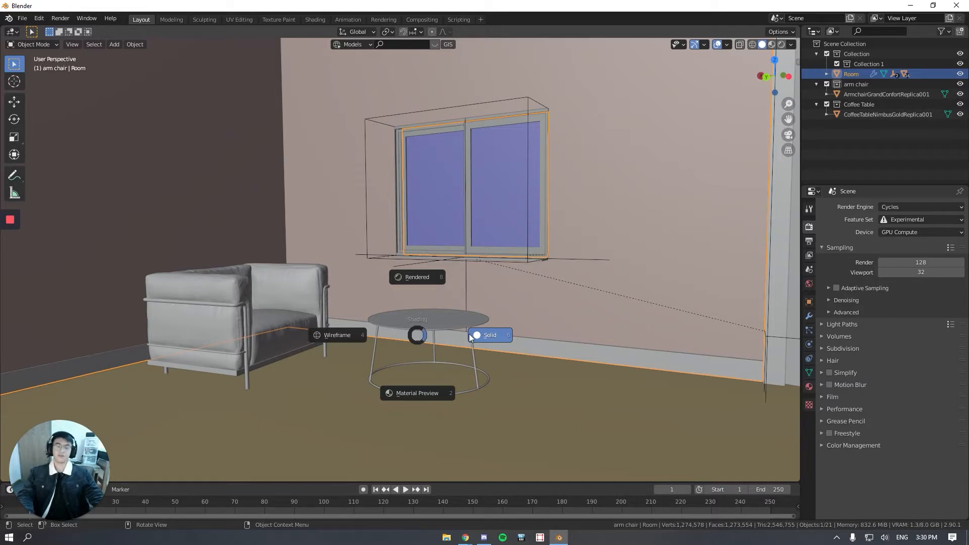
{"action": "left_click", "coordinate": [354, 331]}
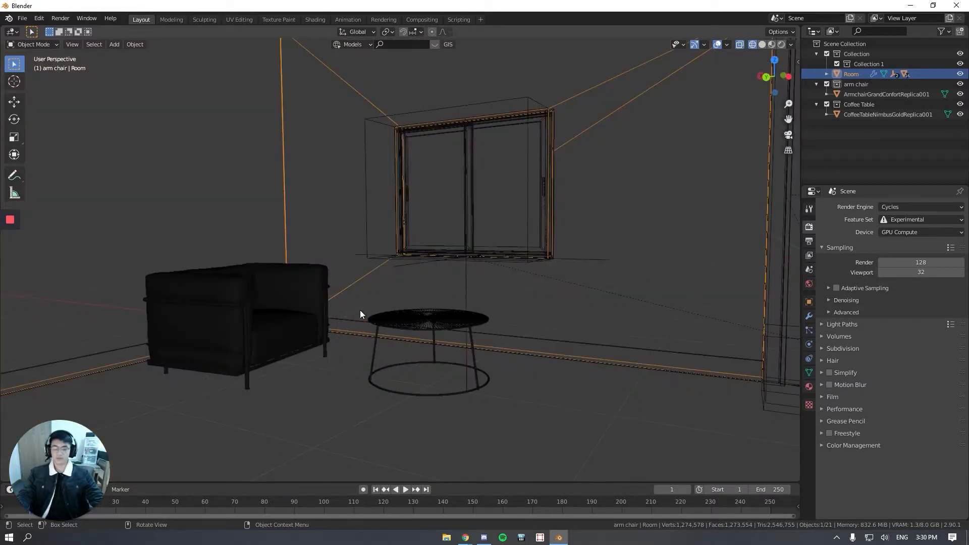
{"action": "key", "text": "z"}
{"action": "left_click", "coordinate": [363, 379]}
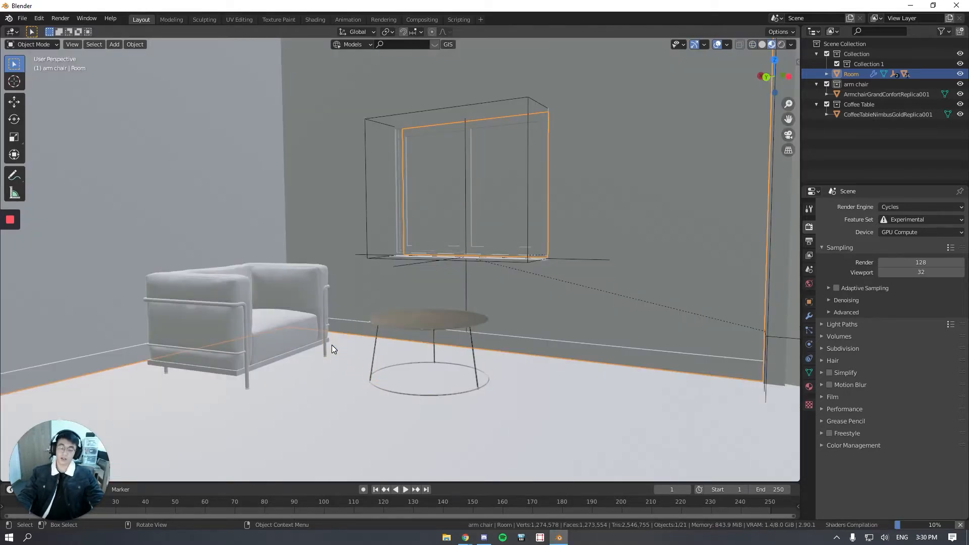
{"action": "middle_click_drag", "start_coordinate": [402, 328], "coordinate": [395, 333]}
{"action": "scroll", "coordinate": [417, 313], "scroll_direction": "up", "scroll_amount": 5}
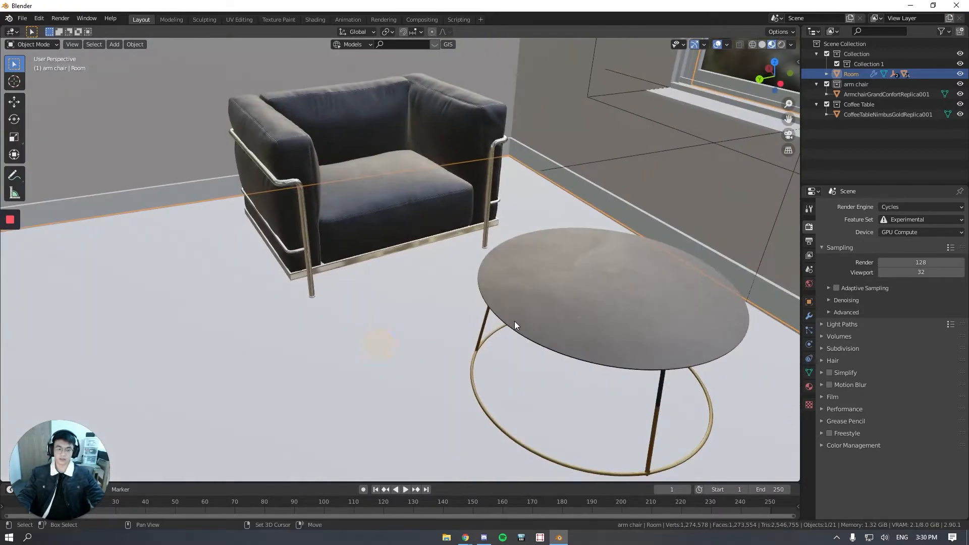
{"action": "mouse_move", "coordinate": [514, 321]}
{"action": "middle_mouse_down"}
{"action": "mouse_move", "coordinate": [404, 336]}
{"action": "mouse_move", "coordinate": [335, 362]}
{"action": "mouse_move", "coordinate": [411, 329]}
{"action": "mouse_move", "coordinate": [518, 246]}
{"action": "mouse_move", "coordinate": [472, 262]}
{"action": "mouse_move", "coordinate": [376, 250]}
{"action": "middle_mouse_up"}
{"action": "scroll", "coordinate": [516, 247], "scroll_direction": "down", "scroll_amount": 7}
{"action": "scroll", "coordinate": [487, 257], "scroll_direction": "up", "scroll_amount": 3}
Switch the viewport to Rendered shading and view the window corner of the room.
{"action": "key", "text": "z"}
{"action": "left_click", "coordinate": [362, 209]}
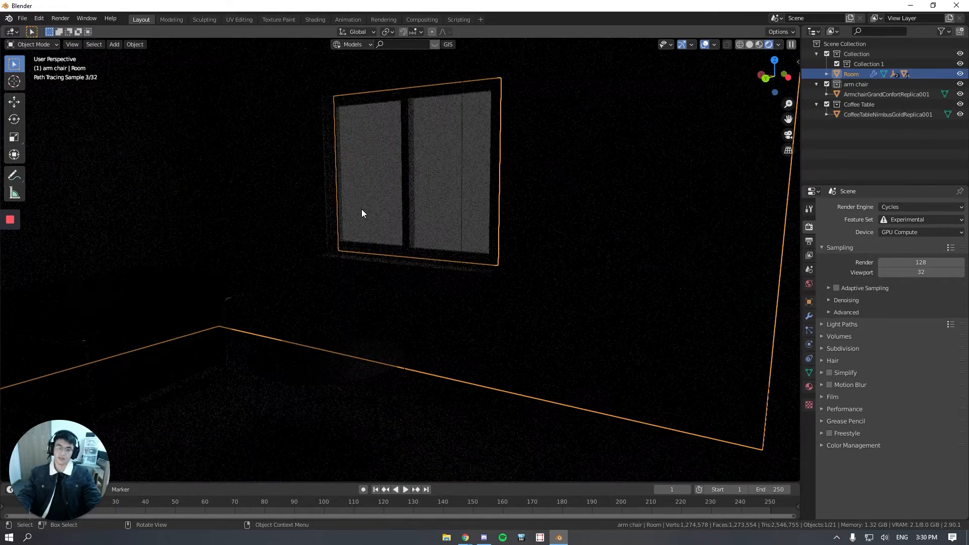
{"action": "mouse_move", "coordinate": [386, 307]}
{"action": "middle_mouse_down"}
{"action": "mouse_move", "coordinate": [460, 285]}
{"action": "mouse_move", "coordinate": [346, 292]}
{"action": "mouse_move", "coordinate": [403, 271]}
{"action": "middle_mouse_up"}
{"action": "scroll", "coordinate": [459, 285], "scroll_direction": "down", "scroll_amount": 2}
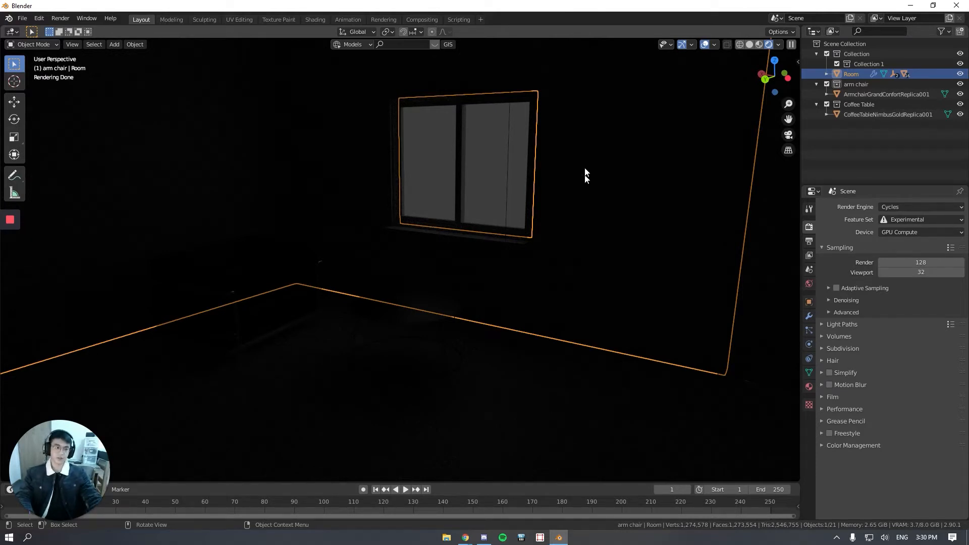
Turn off Scene World lighting for the rendered viewport and bring the furniture and window into view.
{"action": "left_click", "coordinate": [778, 47]}
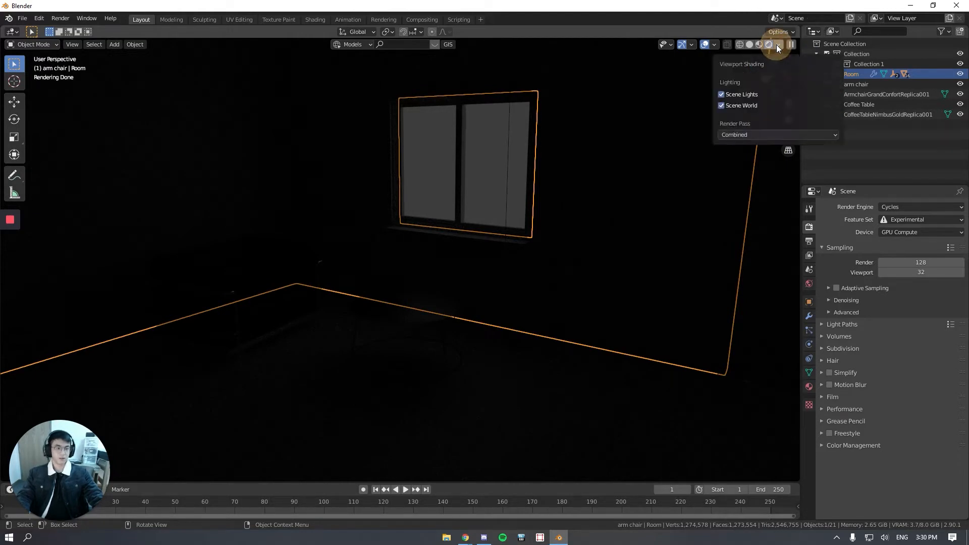
{"action": "left_click", "coordinate": [722, 105]}
{"action": "left_click", "coordinate": [721, 105]}
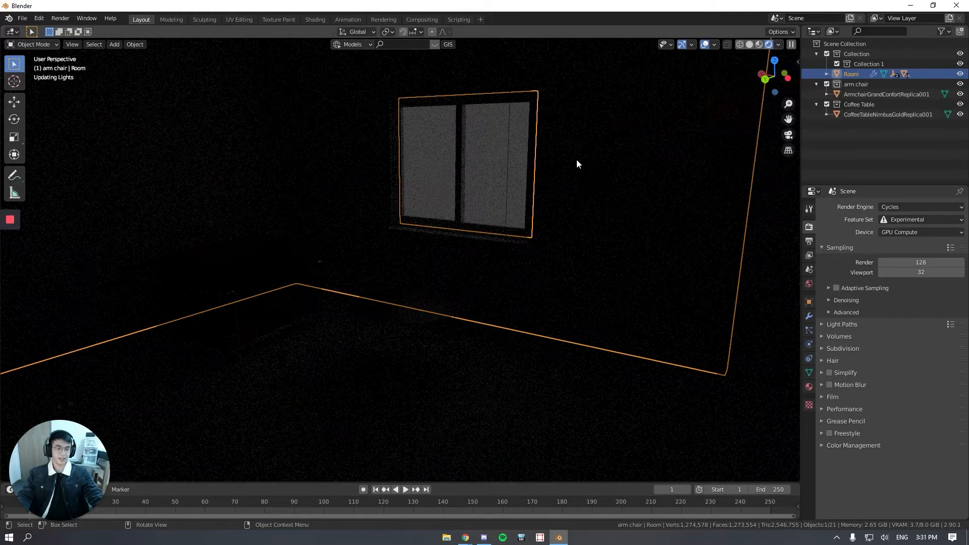
{"action": "middle_click_drag", "start_coordinate": [441, 192], "coordinate": [454, 192]}
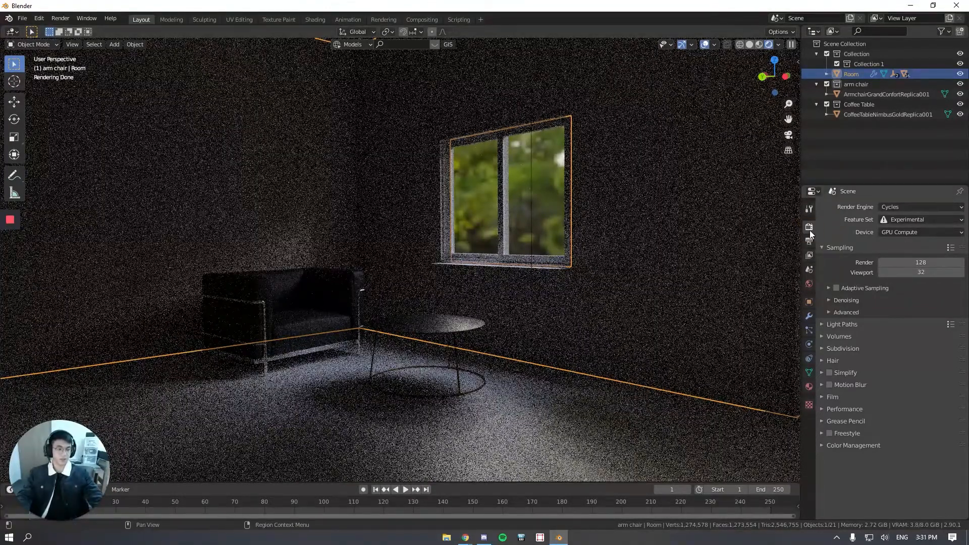
Enable viewport denoising and set its denoiser to OptiX.
{"action": "left_click", "coordinate": [832, 301]}
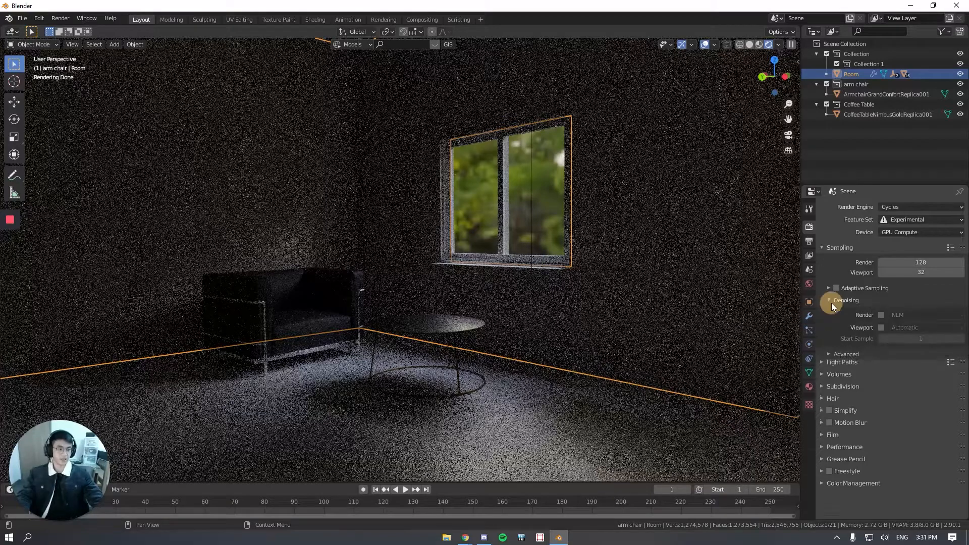
{"action": "left_click", "coordinate": [881, 327]}
{"action": "left_click", "coordinate": [908, 329]}
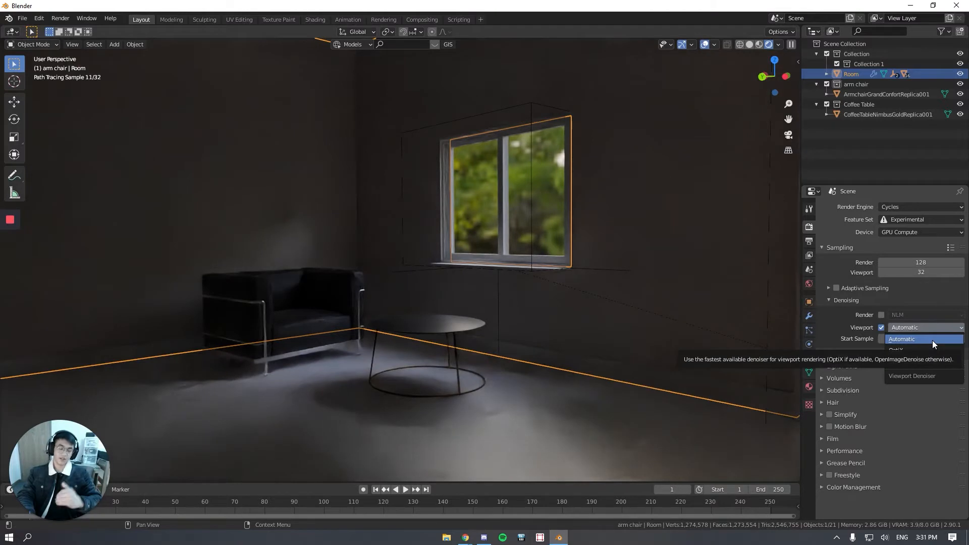
{"action": "left_click", "coordinate": [926, 350]}
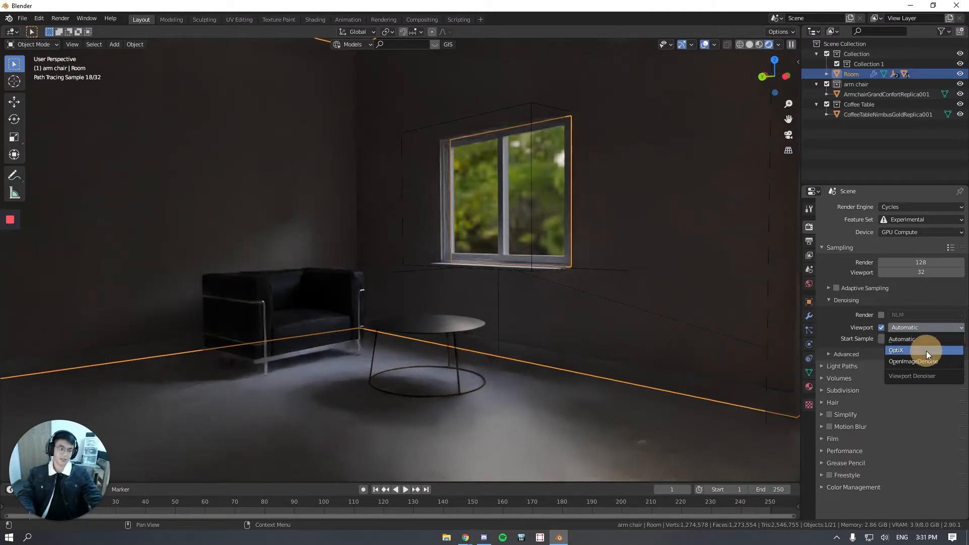
Try OpenImageDenoise as the viewport denoiser, and switch back to OptiX.
{"action": "left_click", "coordinate": [924, 330]}
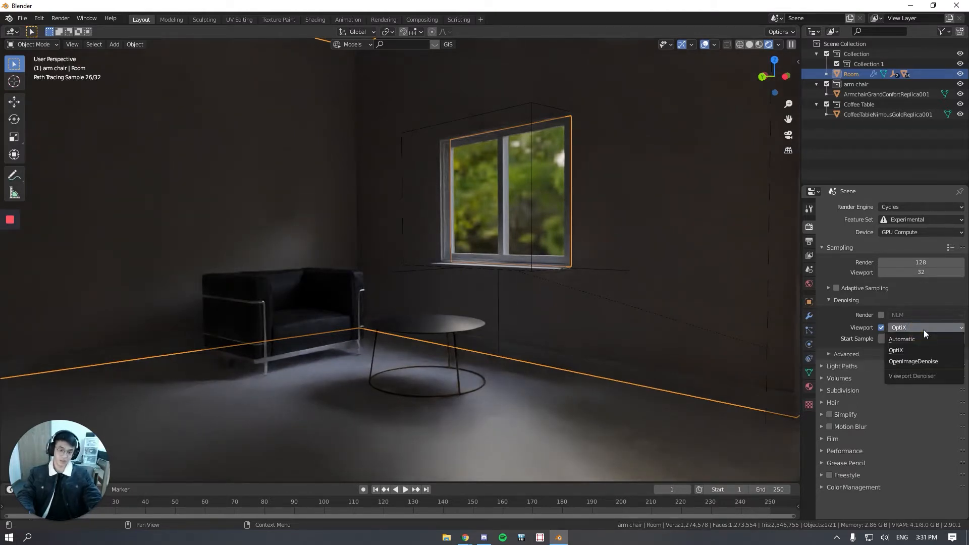
{"action": "left_click", "coordinate": [925, 362]}
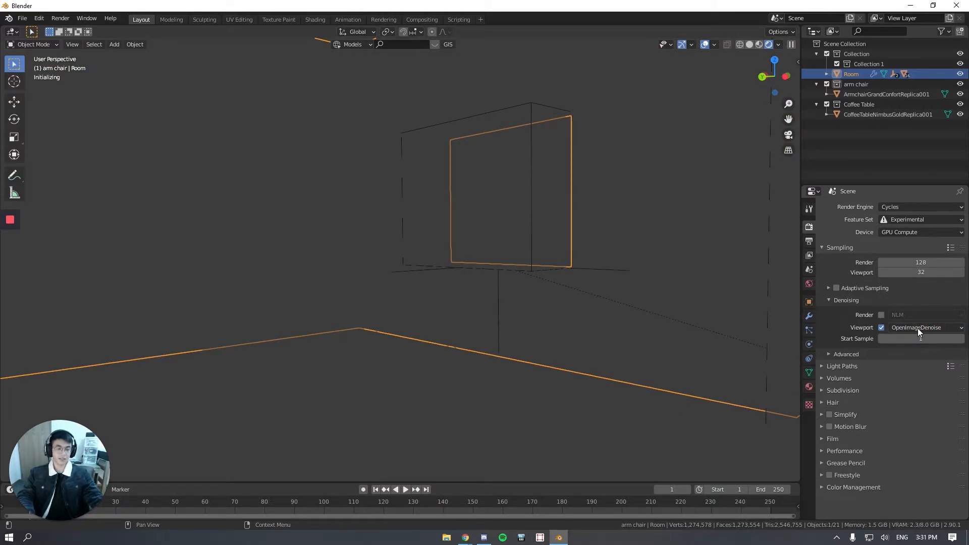
{"action": "left_click", "coordinate": [957, 331]}
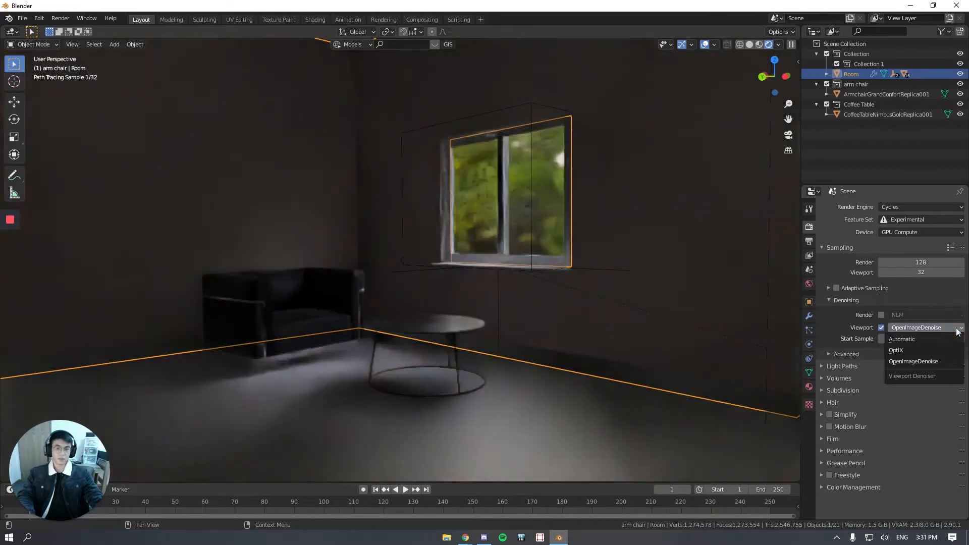
{"action": "left_click", "coordinate": [925, 354]}
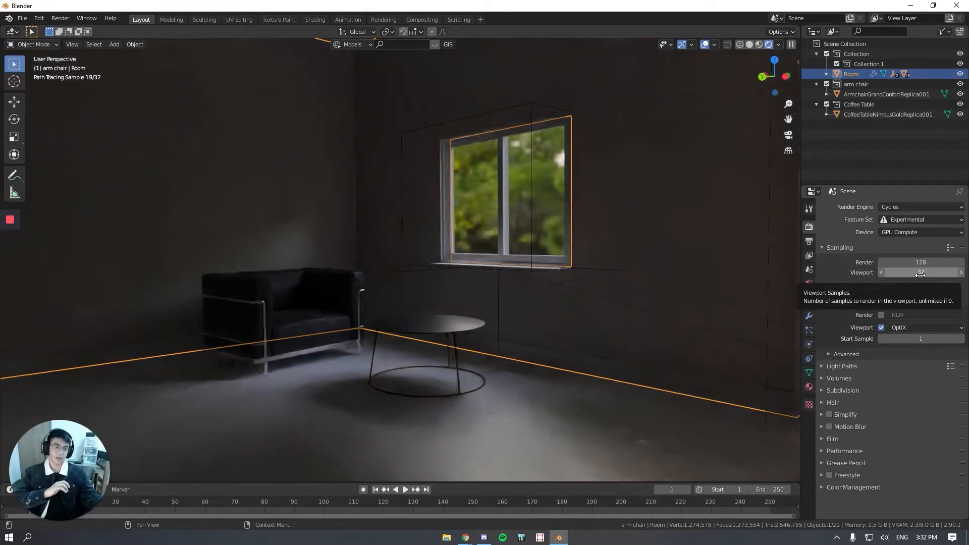
Set the viewport samples and the denoising start sample to 5, and check the rendered furniture from several angles.
{"action": "left_click", "coordinate": [920, 274]}
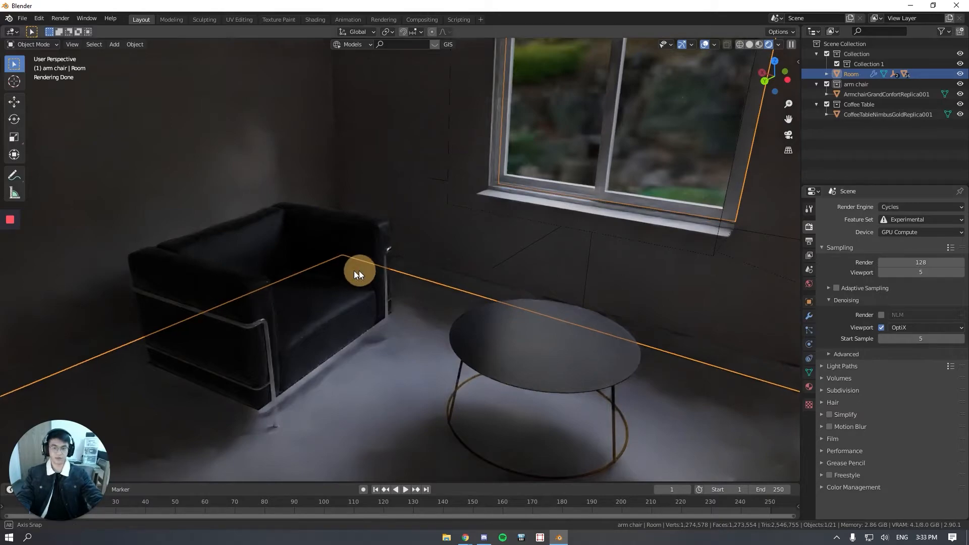
{"action": "middle_click_drag", "start_coordinate": [354, 271], "coordinate": [227, 192]}
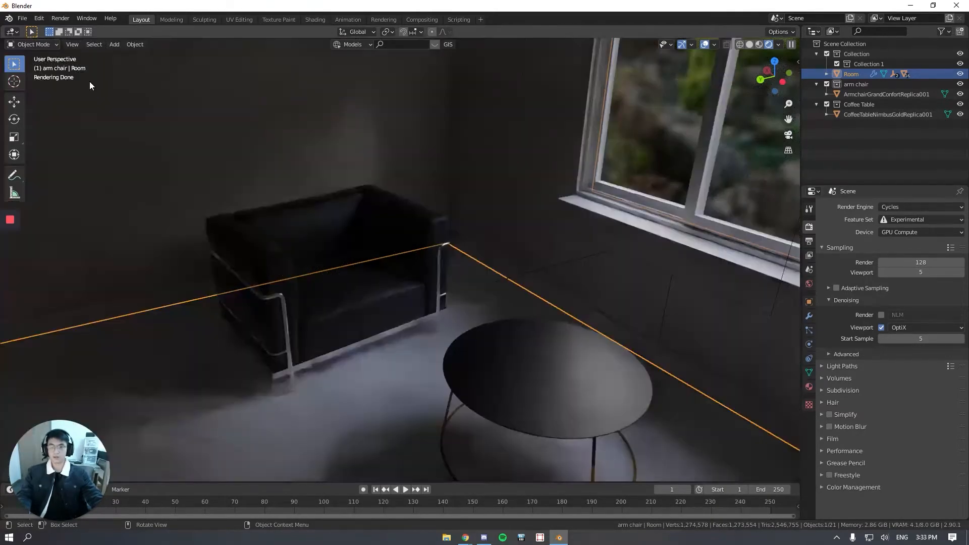
{"action": "middle_click_drag", "start_coordinate": [71, 86], "coordinate": [89, 81]}
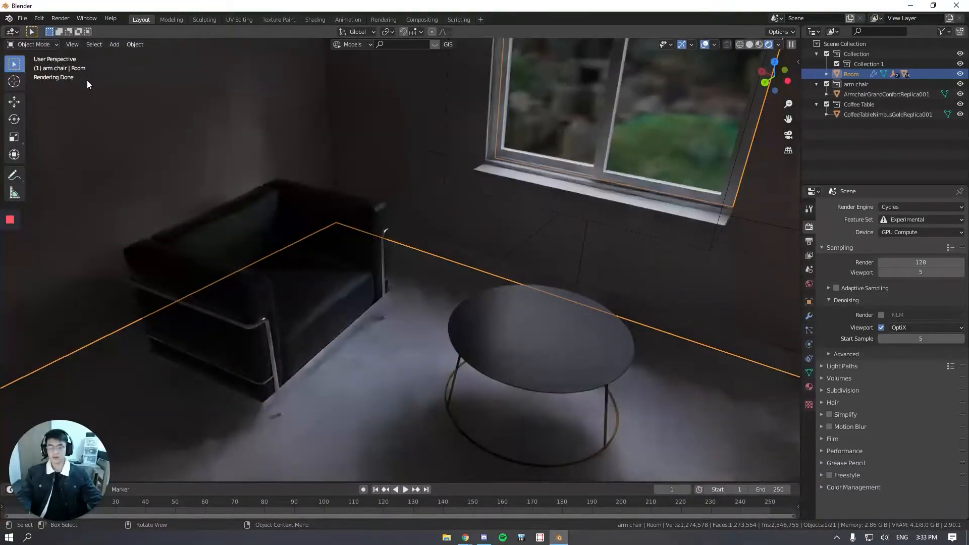
{"action": "mouse_move", "coordinate": [404, 237]}
{"action": "middle_mouse_down", "text": "shift"}
{"action": "mouse_move", "coordinate": [285, 291]}
{"action": "mouse_move", "coordinate": [366, 247]}
{"action": "mouse_move", "coordinate": [400, 241]}
{"action": "middle_mouse_up", "text": "shift"}
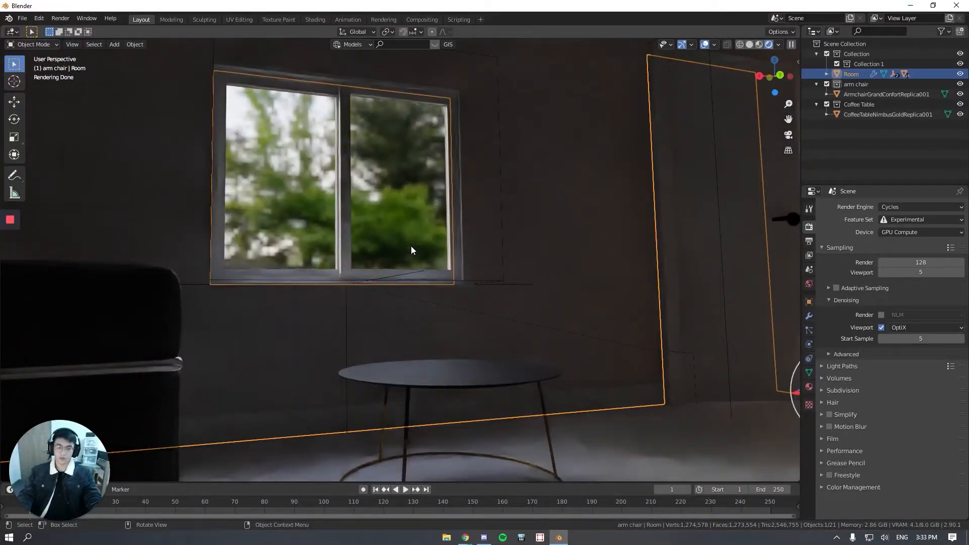
Switch the viewport to Material Preview shading and inspect the armchair up close.
{"action": "key", "text": "z"}
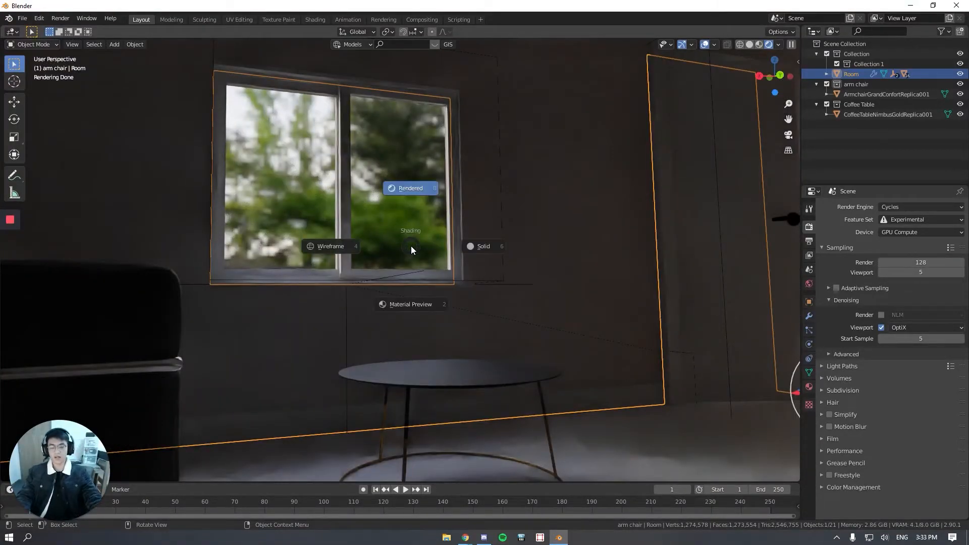
{"action": "left_click", "coordinate": [427, 317]}
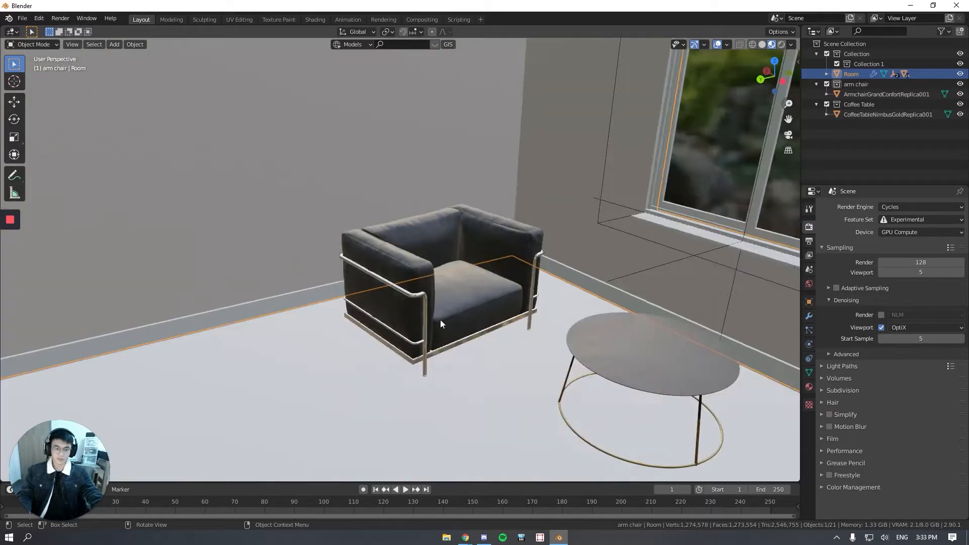
{"action": "scroll", "coordinate": [440, 323], "scroll_direction": "up", "scroll_amount": 3}
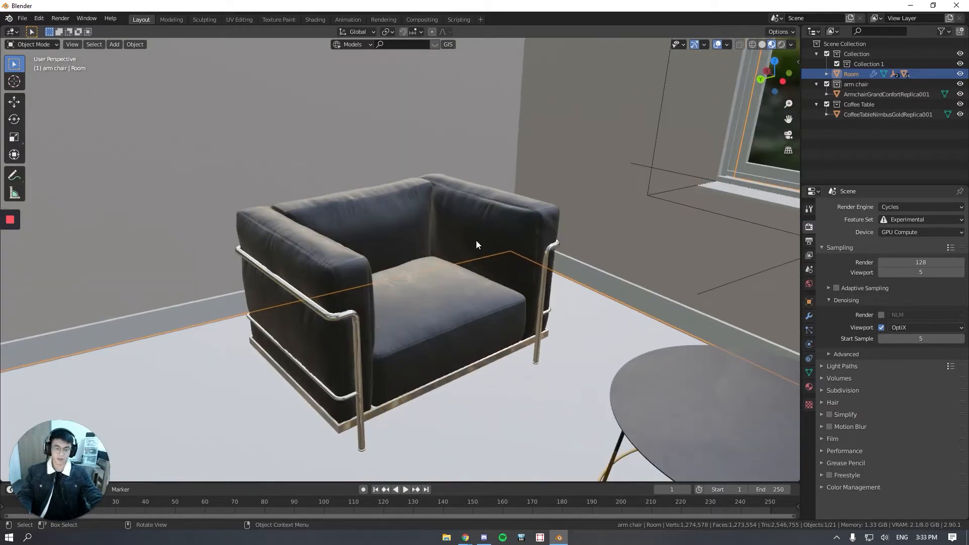
{"action": "scroll", "coordinate": [540, 343], "scroll_direction": "up", "scroll_amount": 2}
{"action": "left_click", "coordinate": [268, 254]}
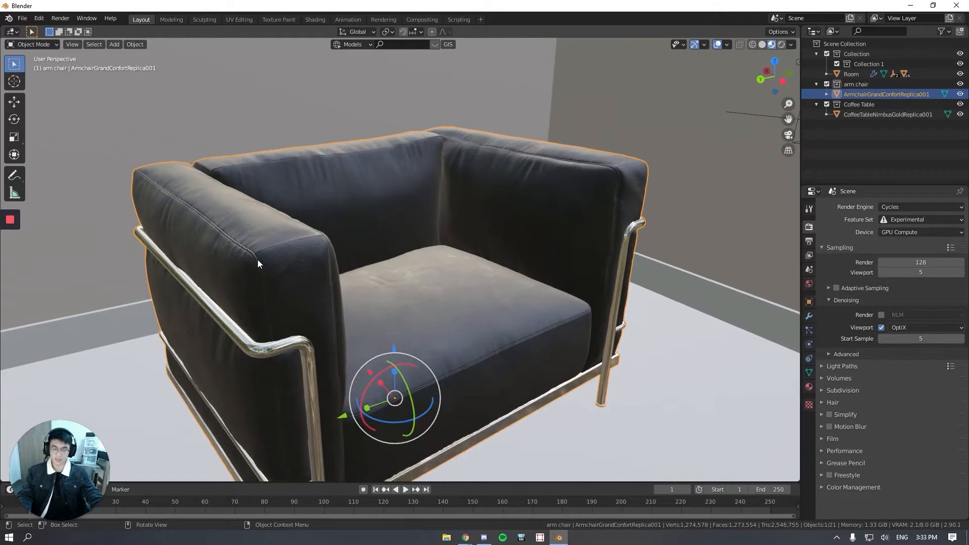
{"action": "scroll", "coordinate": [301, 275], "scroll_direction": "down", "scroll_amount": 5}
{"action": "middle_click_drag", "start_coordinate": [333, 299], "coordinate": [256, 360], "text": "shift"}
{"action": "middle_click_drag", "start_coordinate": [257, 361], "coordinate": [286, 320]}
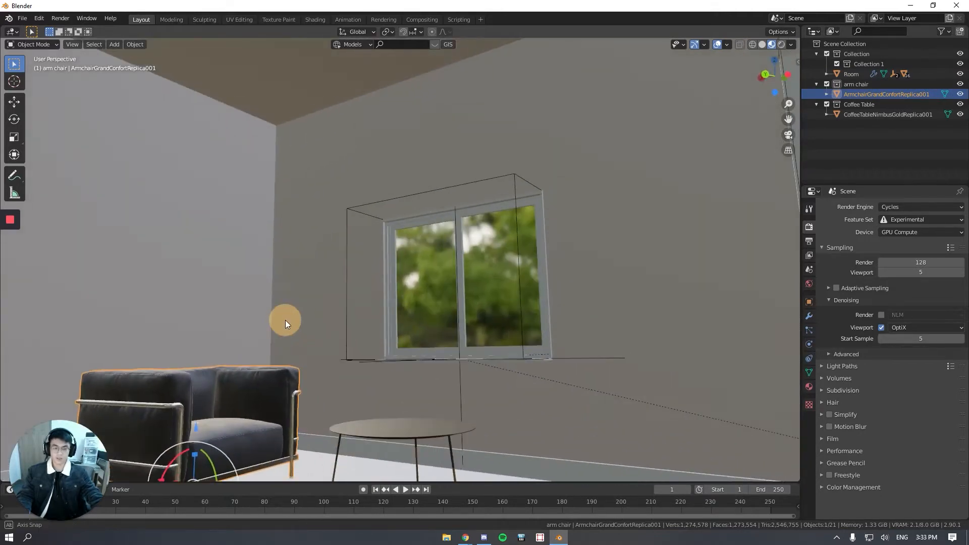
Remove Wall_material from the Room object.
{"action": "left_click", "coordinate": [195, 249]}
{"action": "middle_click_drag", "start_coordinate": [327, 263], "coordinate": [318, 283]}
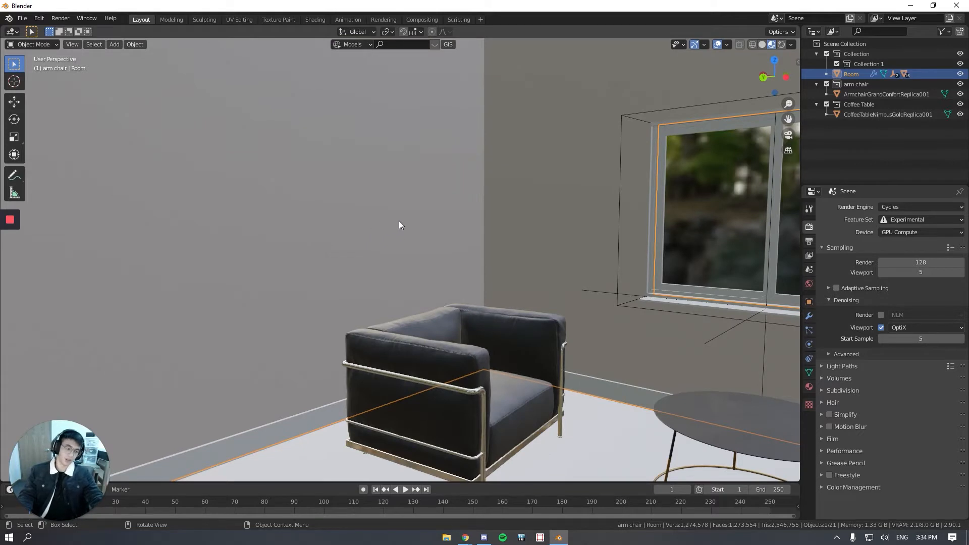
{"action": "left_click", "coordinate": [809, 386]}
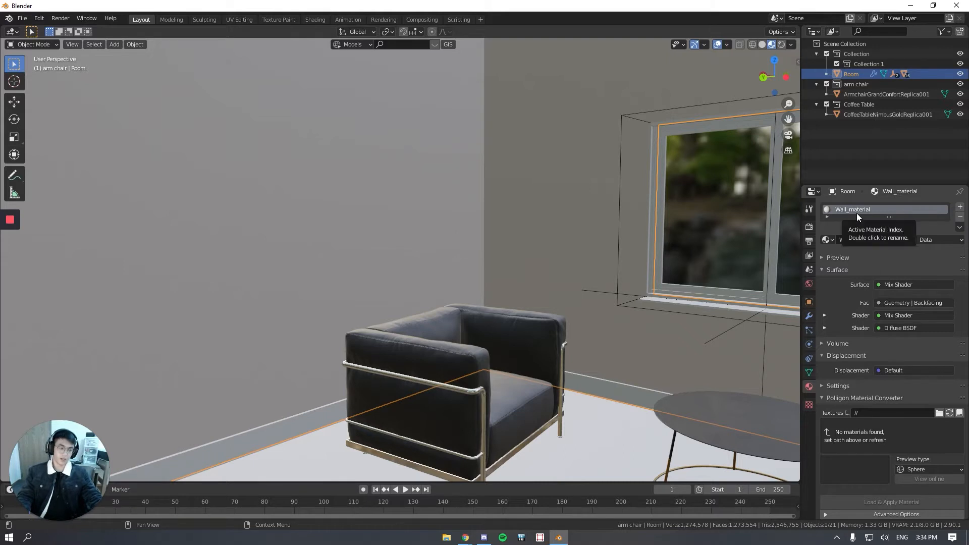
{"action": "middle_click_drag", "start_coordinate": [476, 276], "coordinate": [496, 280], "text": "shift"}
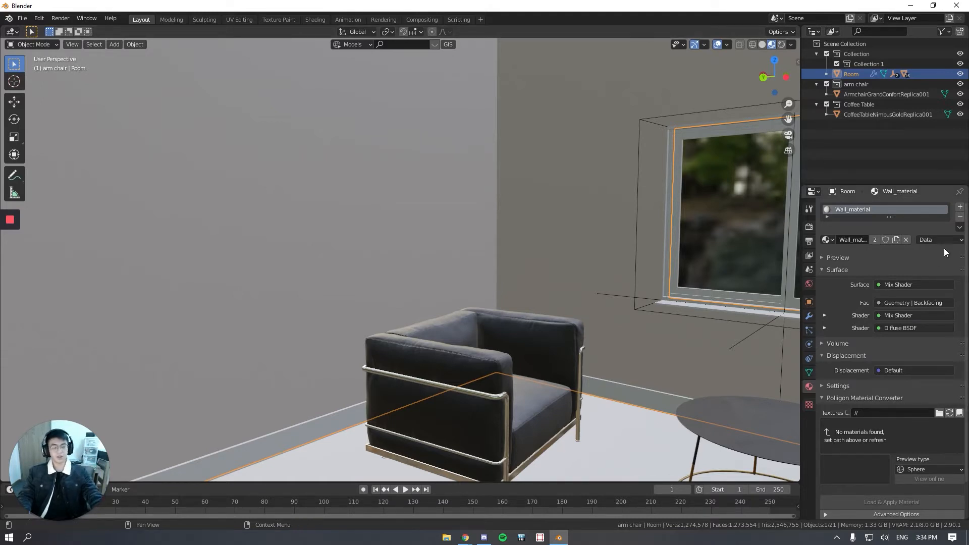
{"action": "left_click", "coordinate": [961, 220]}
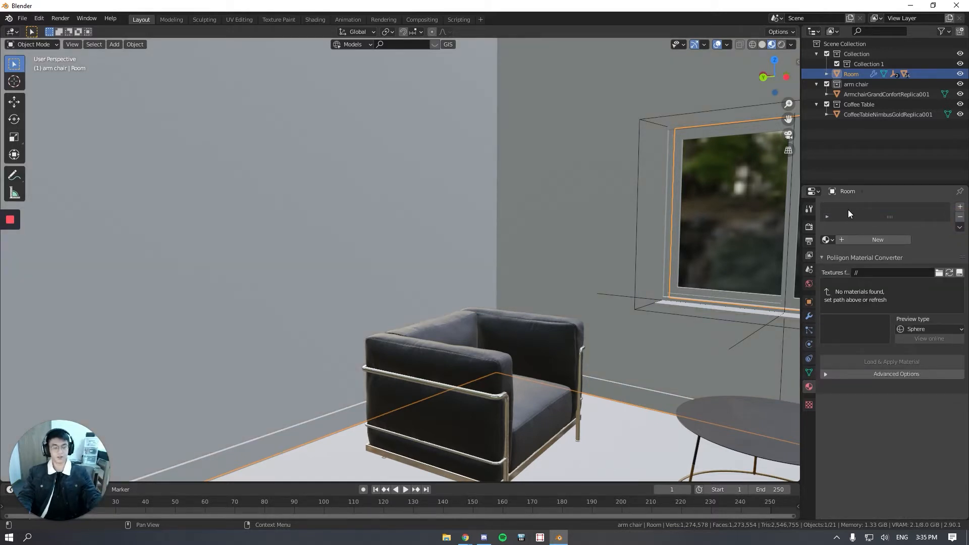
Create a new material on the Room object and name it Wall.
{"action": "left_click", "coordinate": [886, 238]}
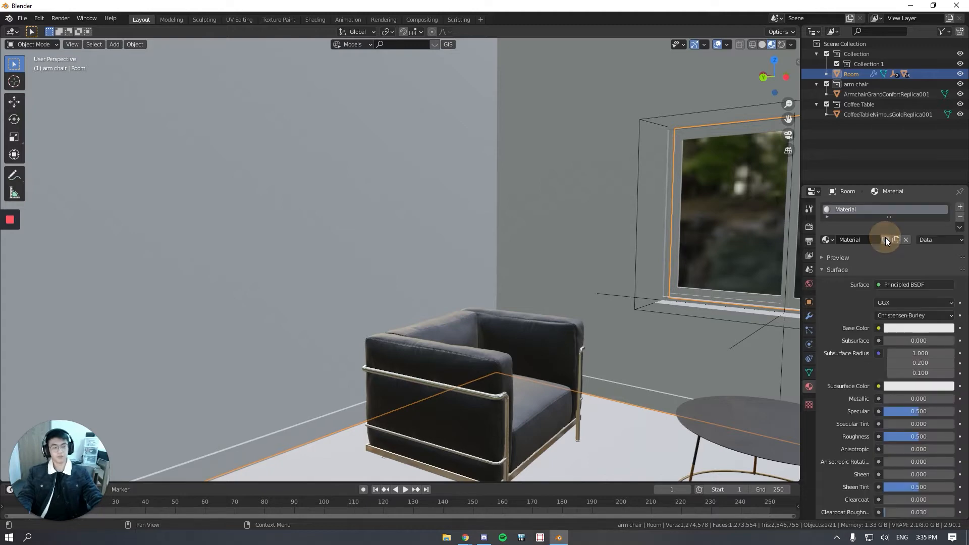
{"action": "double_click", "coordinate": [850, 209]}
{"action": "type", "text": "Wall"}
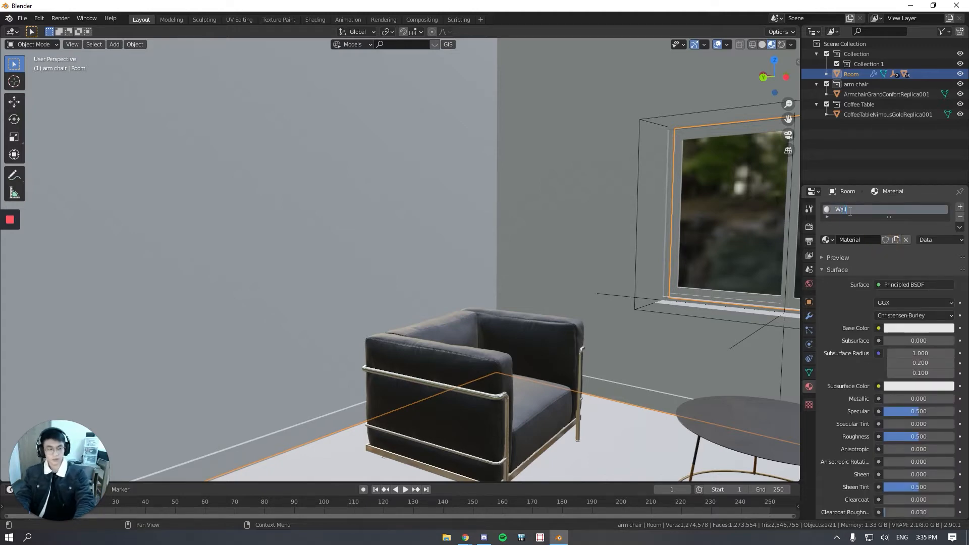
{"action": "key", "text": "Return"}
Darken the Wall material's base color to black, with an HSV value of 0.
{"action": "middle_click_drag", "start_coordinate": [651, 290], "coordinate": [506, 233]}
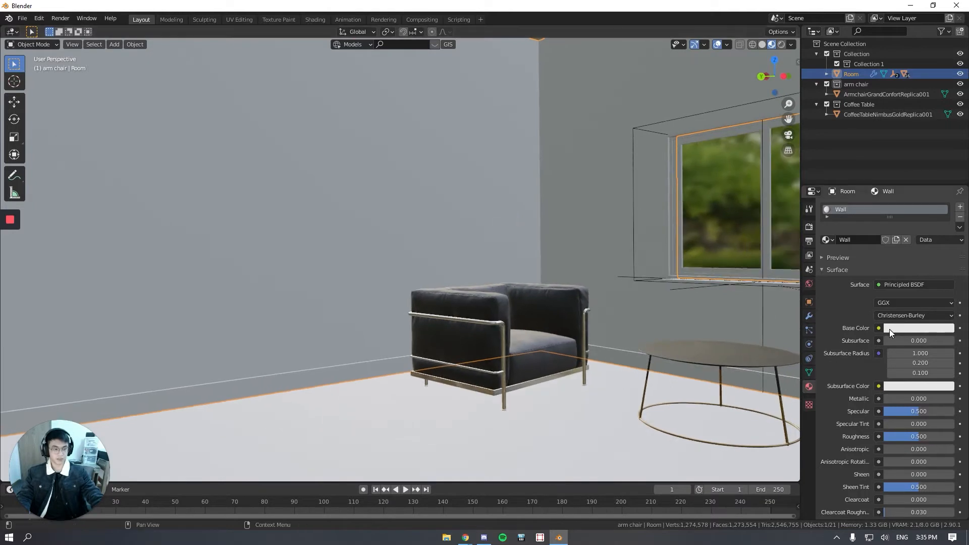
{"action": "left_click", "coordinate": [907, 328]}
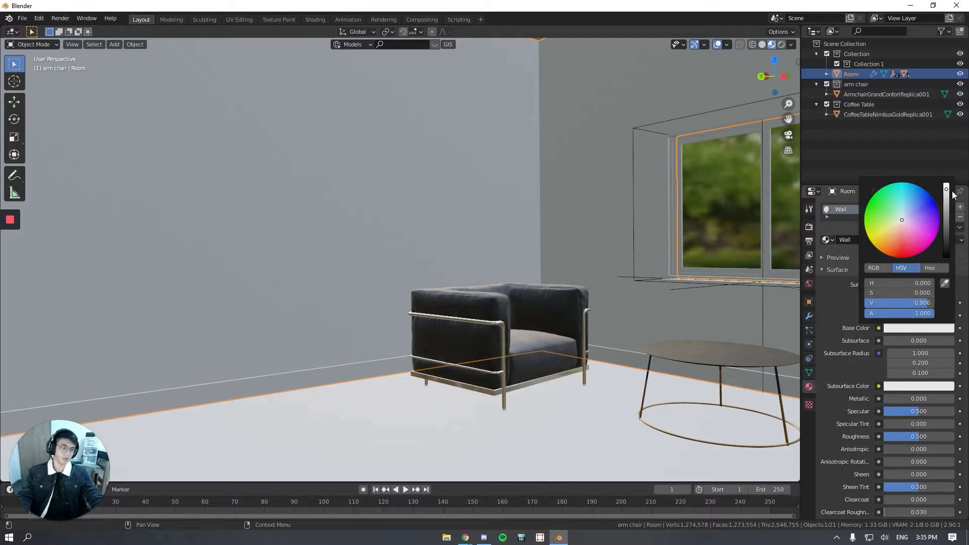
{"action": "left_click_drag", "start_coordinate": [946, 199], "coordinate": [948, 251]}
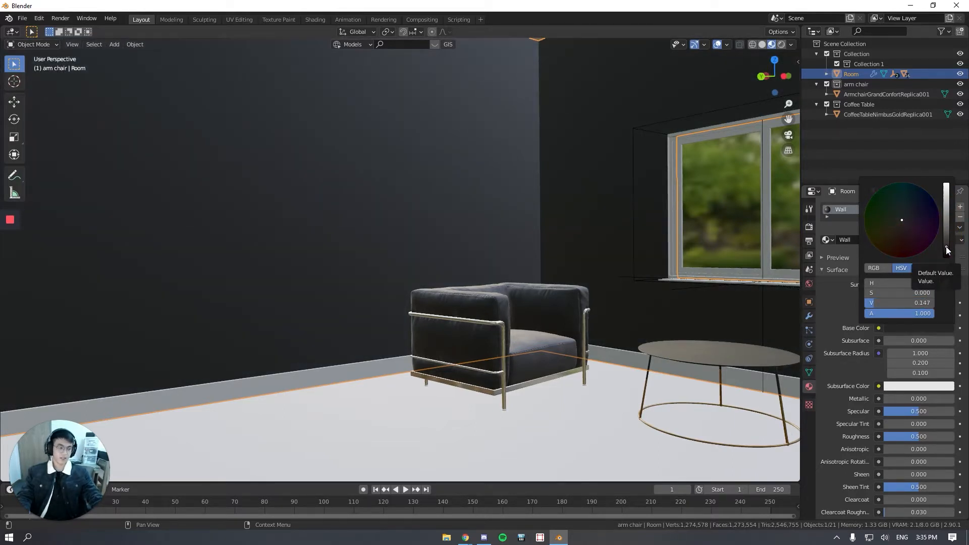
{"action": "left_click_drag", "start_coordinate": [947, 250], "coordinate": [946, 256]}
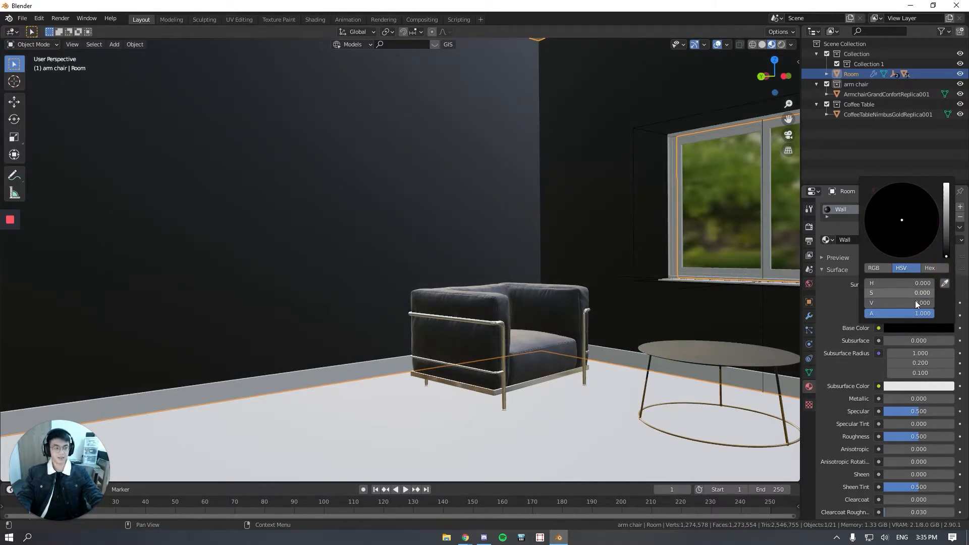
Try lighter base colors on the Wall material, with HSV values of 0.113 and 0.9.
{"action": "left_click", "coordinate": [946, 251]}
{"action": "left_click_drag", "start_coordinate": [946, 251], "coordinate": [946, 250]}
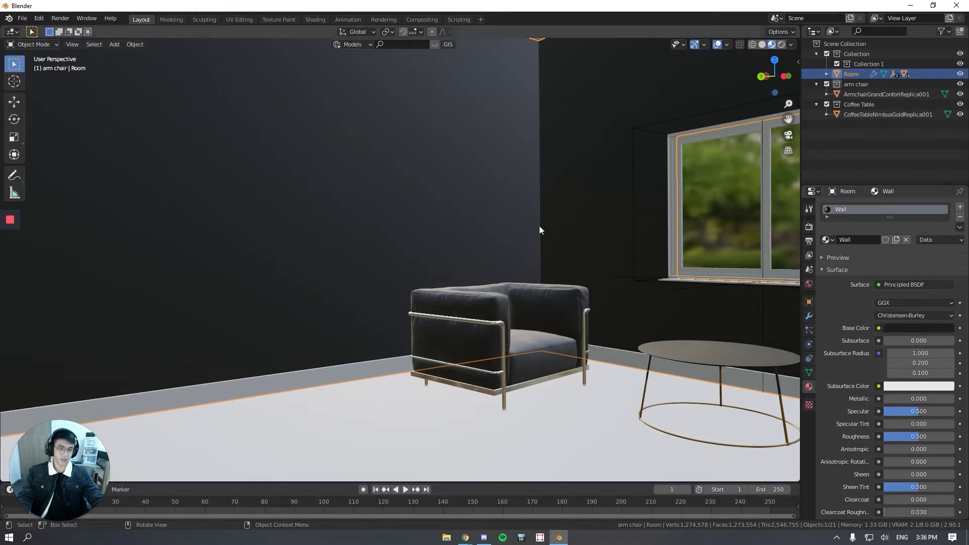
{"action": "left_click", "coordinate": [908, 330]}
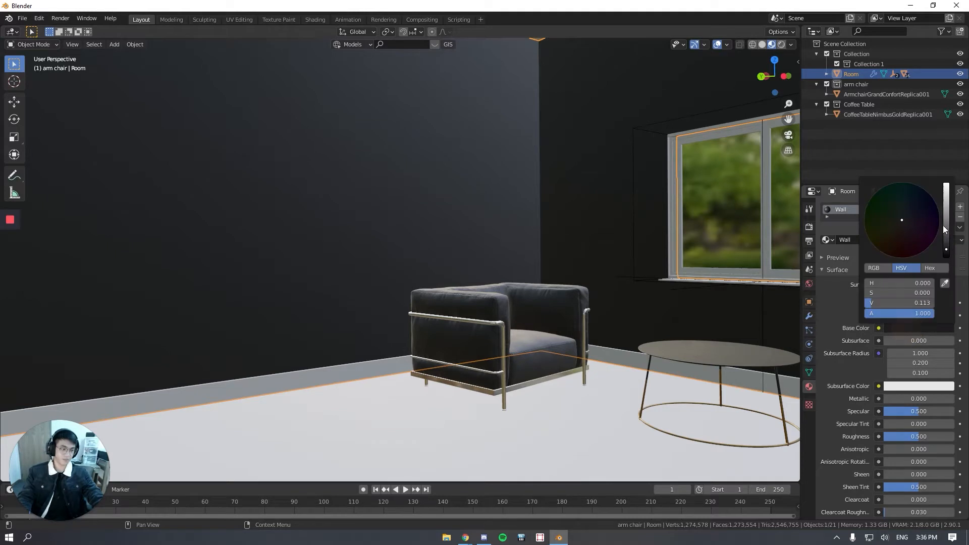
{"action": "left_click_drag", "start_coordinate": [947, 230], "coordinate": [948, 185]}
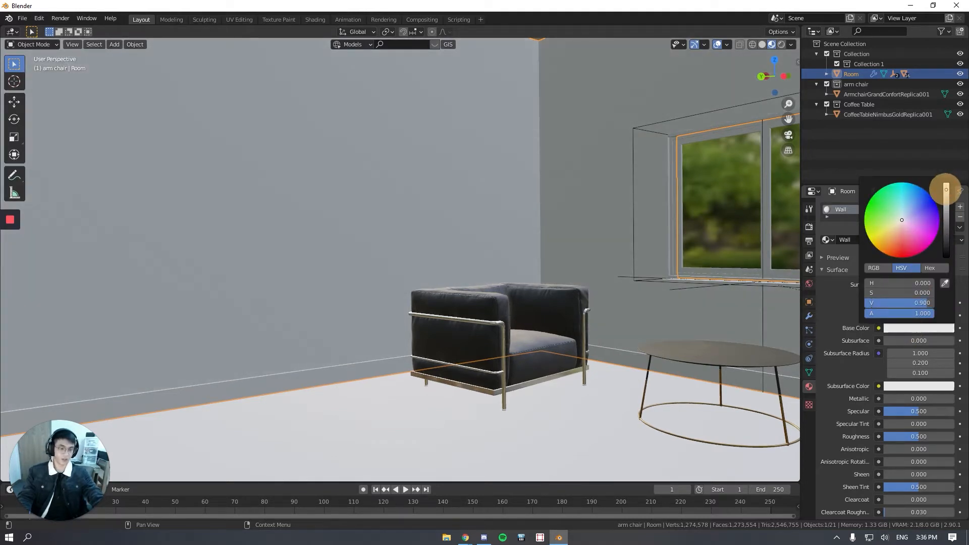
{"action": "middle_click_drag", "start_coordinate": [404, 255], "coordinate": [496, 323]}
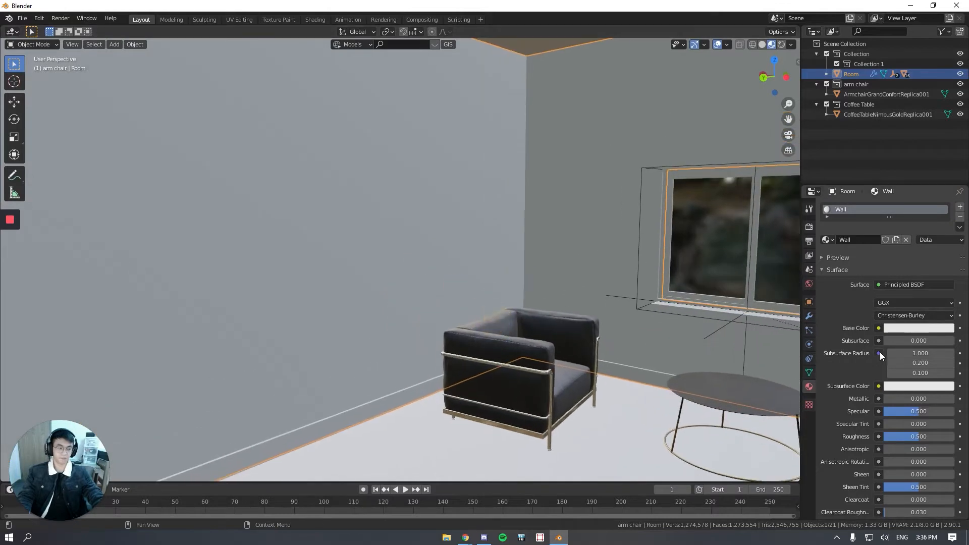
Set the Wall material's base color to a very dark gray with an HSV value of 0.14.
{"action": "left_click", "coordinate": [943, 327]}
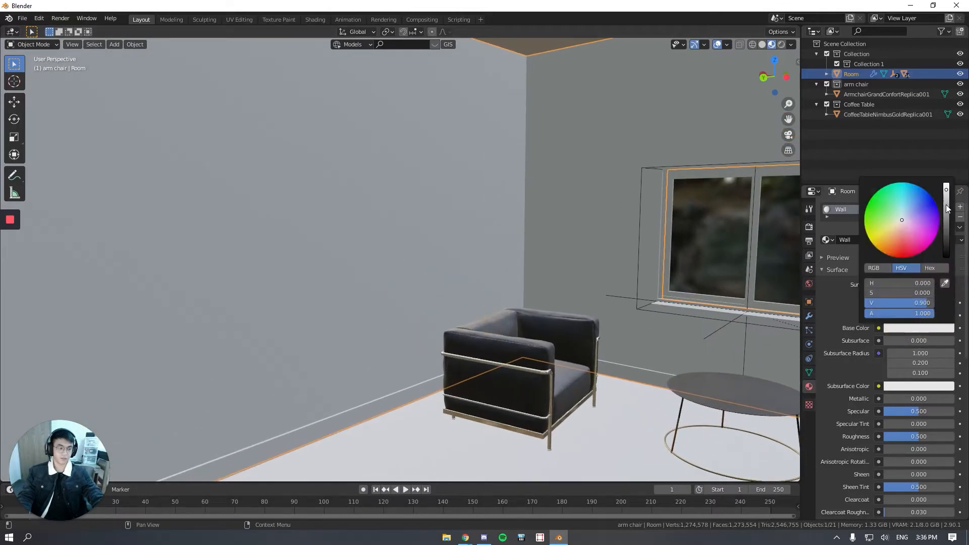
{"action": "left_click_drag", "start_coordinate": [947, 207], "coordinate": [948, 248]}
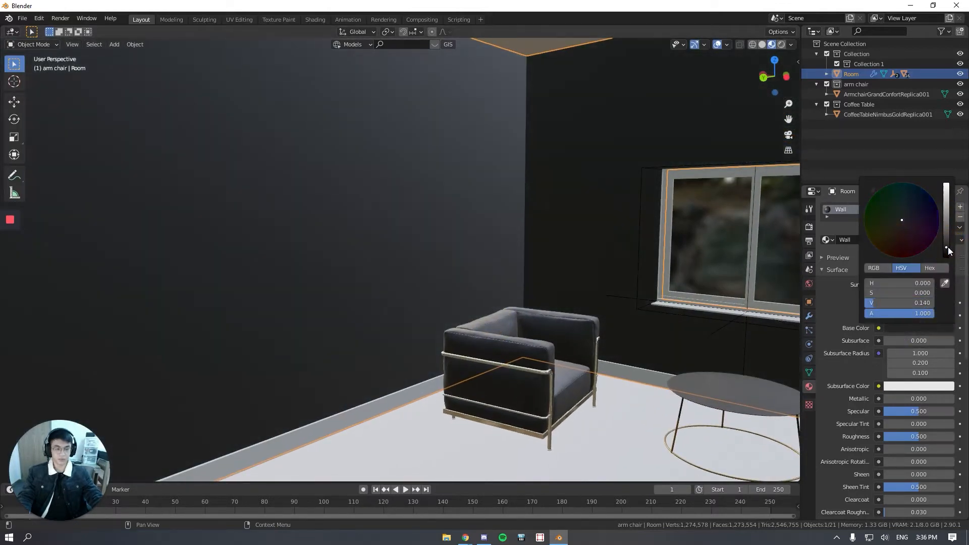
{"action": "middle_click_drag", "start_coordinate": [389, 335], "coordinate": [487, 283]}
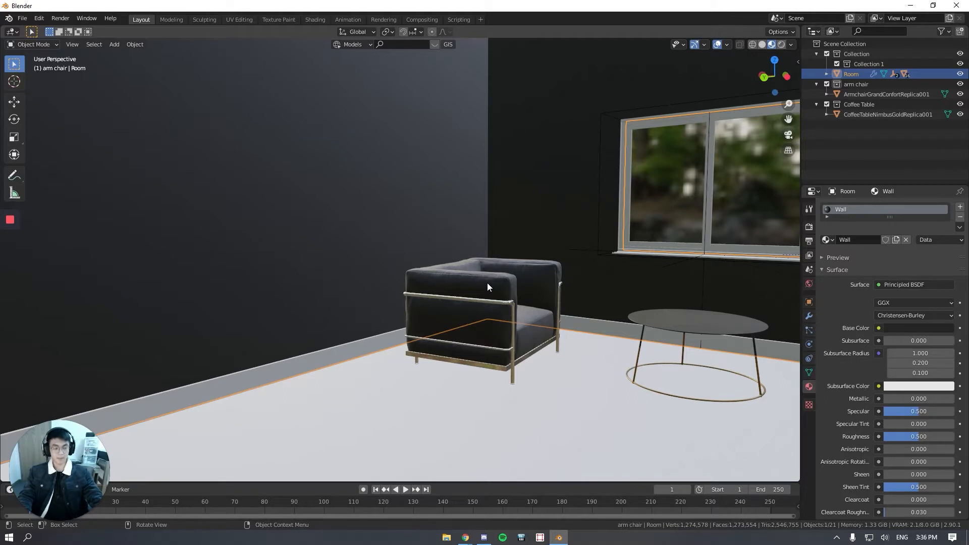
Try a fully glossy finish on the Wall material by lowering its roughness to 0, and bring it back up to about 0.47.
{"action": "scroll", "coordinate": [918, 410], "scroll_direction": "down", "scroll_amount": 5}
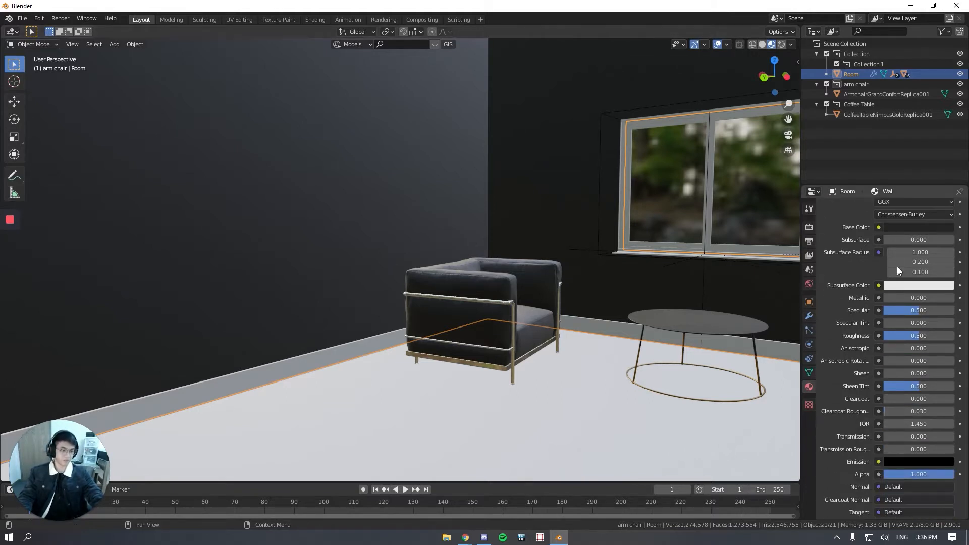
{"action": "scroll", "coordinate": [897, 266], "scroll_direction": "up", "scroll_amount": 1}
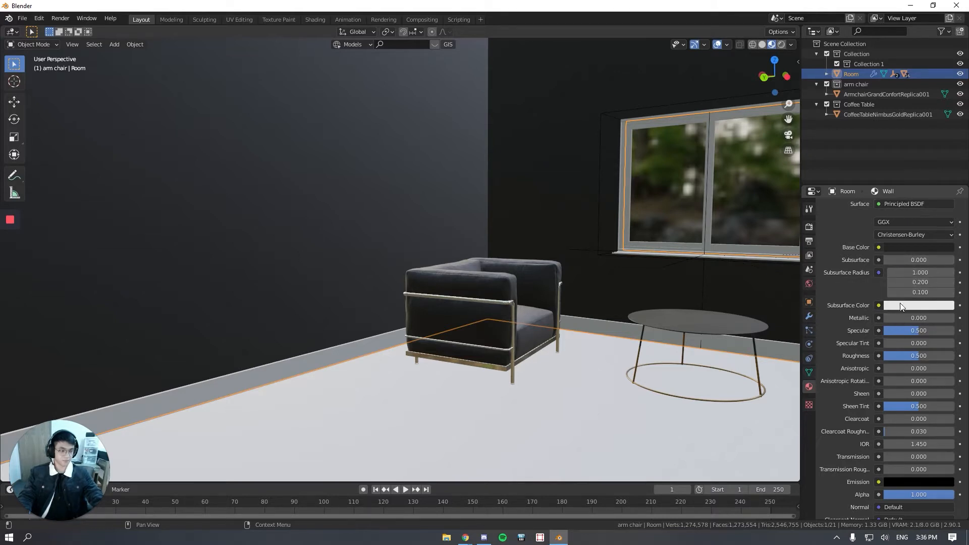
{"action": "left_click_drag", "start_coordinate": [913, 355], "coordinate": [845, 354]}
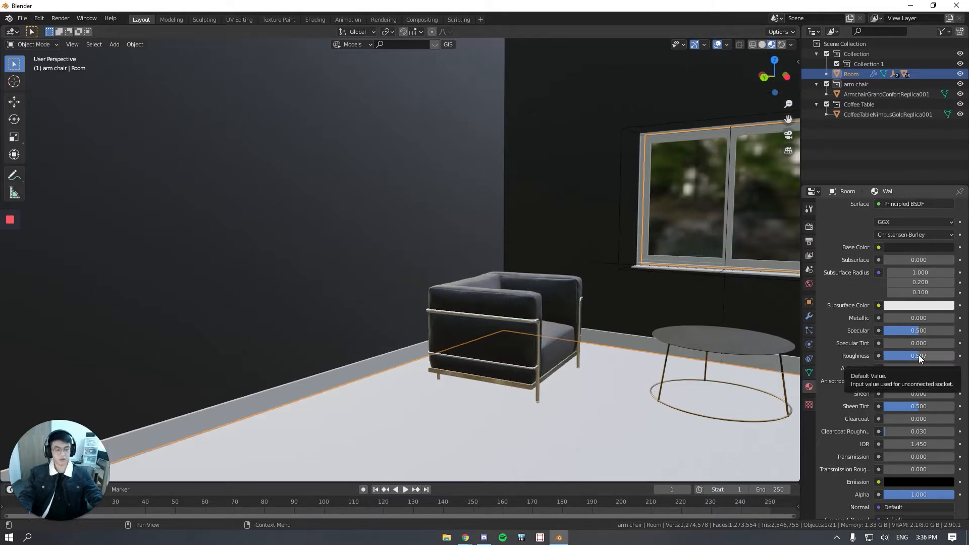
{"action": "left_click_drag", "start_coordinate": [919, 357], "coordinate": [881, 356]}
{"action": "middle_click_drag", "start_coordinate": [426, 264], "coordinate": [517, 313]}
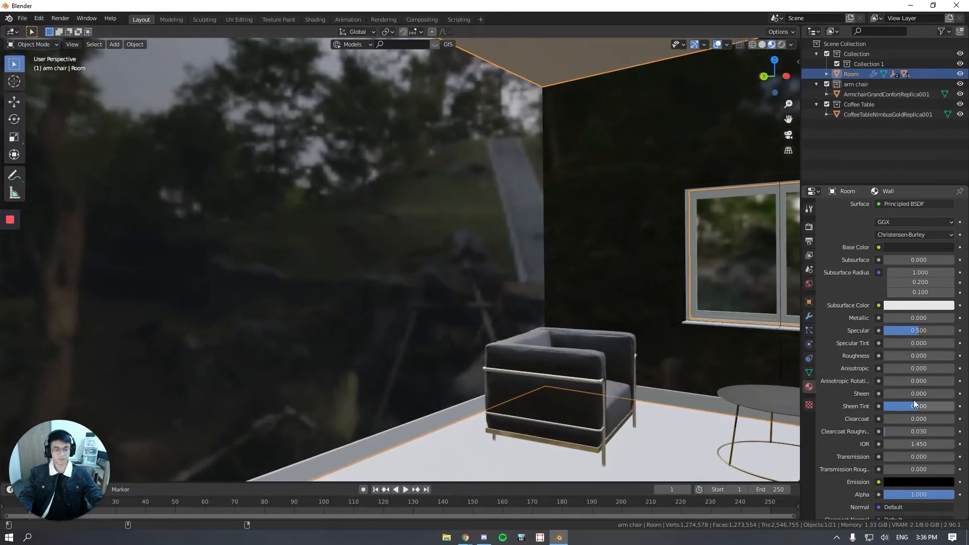
{"action": "mouse_move", "coordinate": [897, 356]}
{"action": "left_mouse_down"}
{"action": "mouse_move", "coordinate": [954, 357]}
{"action": "mouse_move", "coordinate": [902, 356]}
{"action": "mouse_move", "coordinate": [914, 356]}
{"action": "left_mouse_up"}
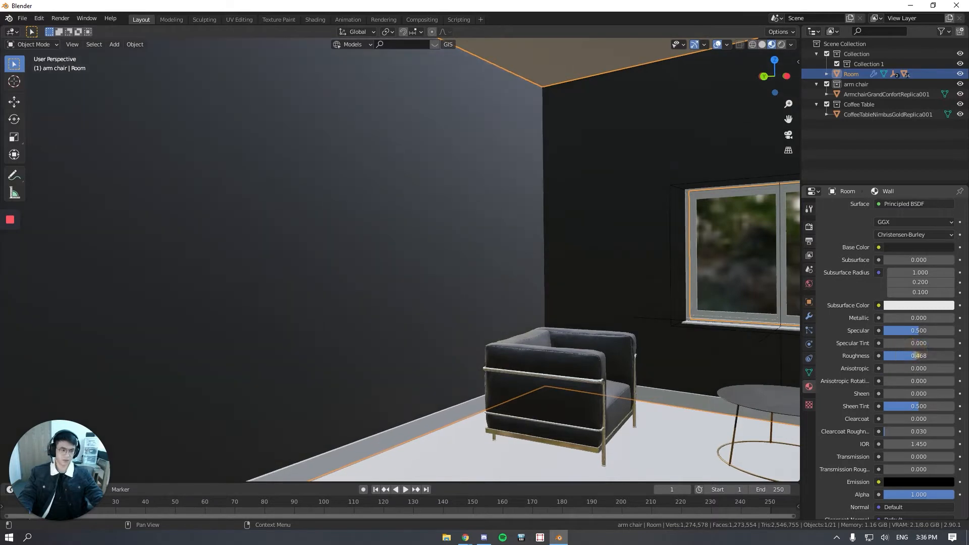
Set the Wall material's roughness to 0.6 and raise it further to 0.7.
{"action": "left_click", "coordinate": [919, 356]}
{"action": "type", "text": "0"}
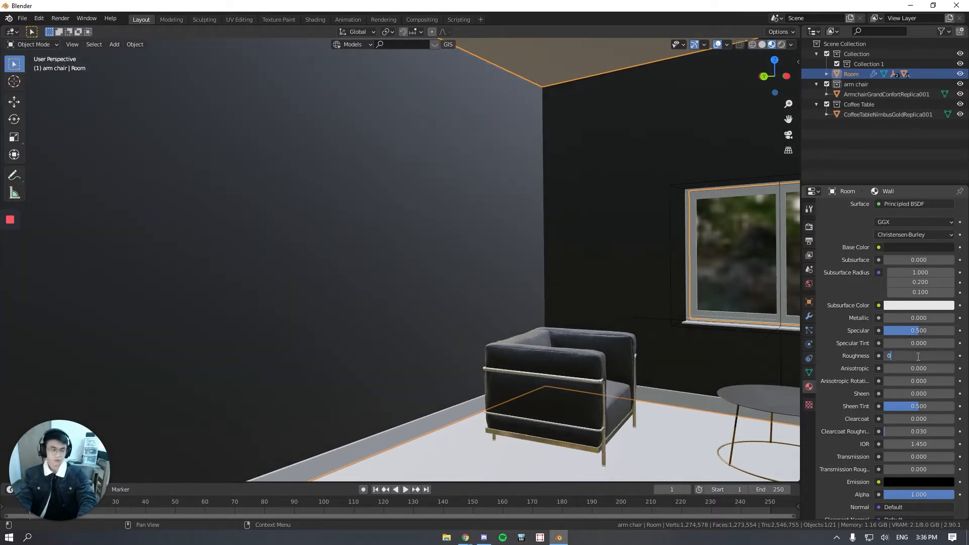
{"action": "type", "text": ".6"}
{"action": "key", "text": "Return"}
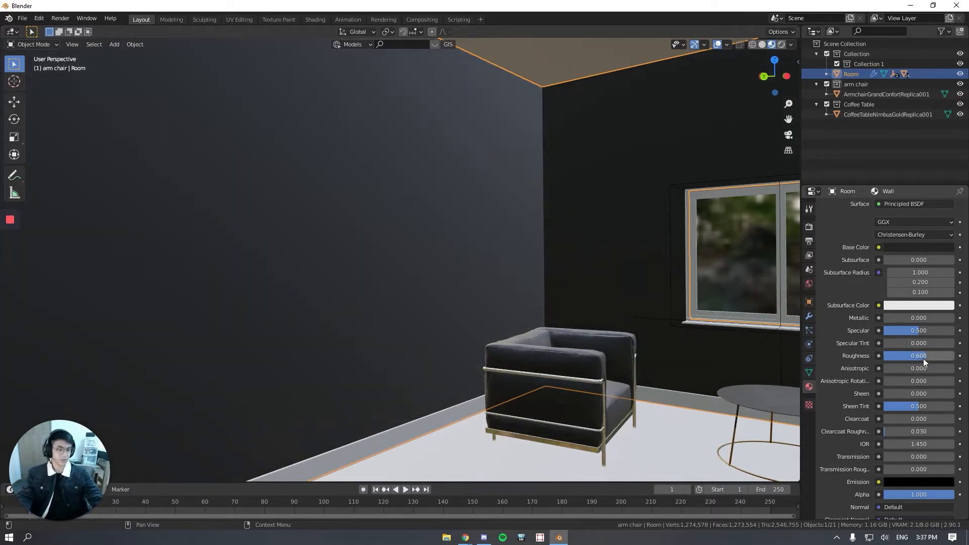
{"action": "left_click", "coordinate": [923, 356]}
{"action": "type", "text": "0."}
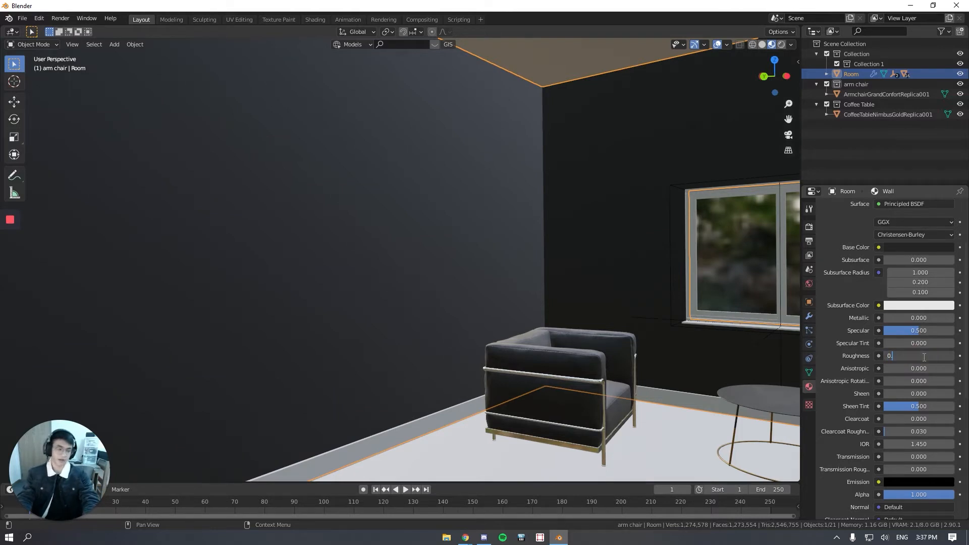
{"action": "type", "text": "7"}
{"action": "key", "text": "Return"}
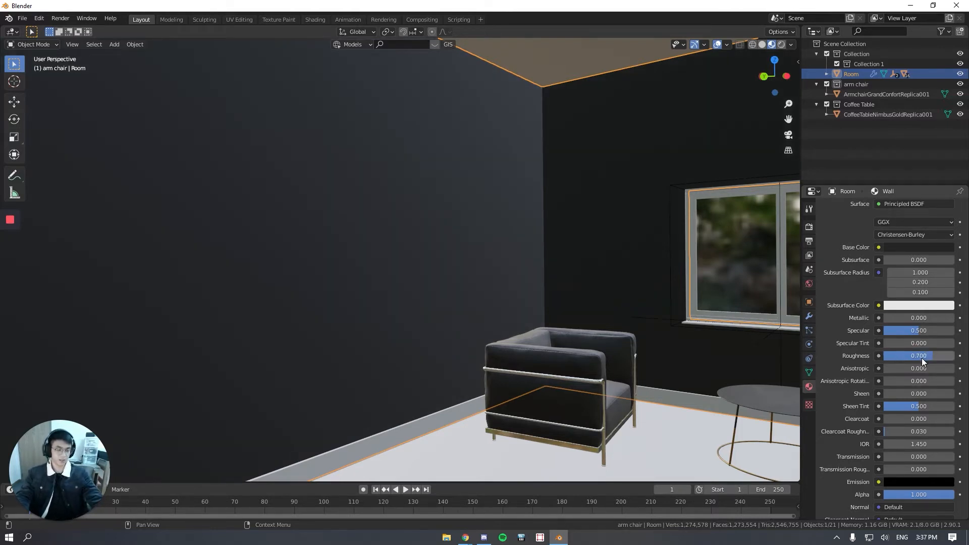
Replace Ceiling_material on the Ceiling object with a new material named Ceiling.
{"action": "middle_click_drag", "start_coordinate": [530, 126], "coordinate": [485, 247]}
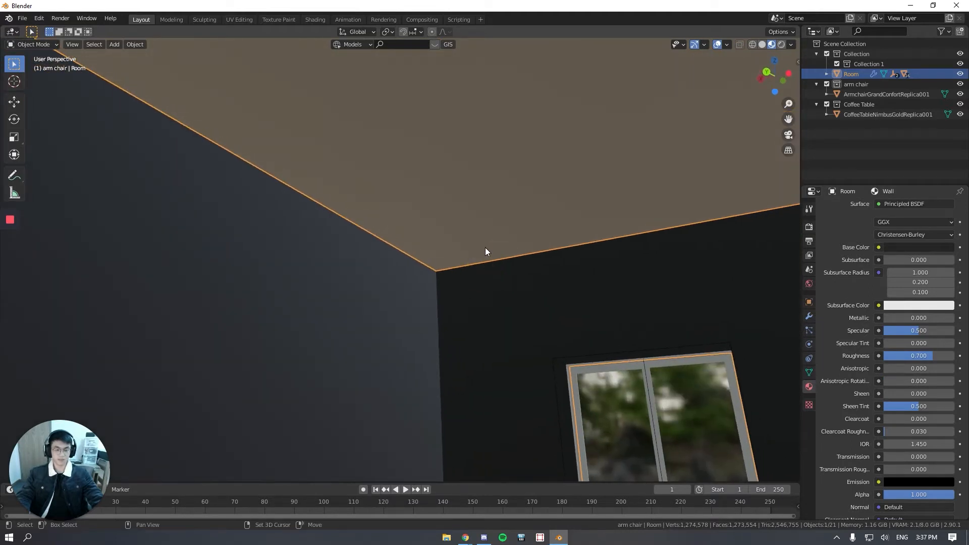
{"action": "left_click", "coordinate": [483, 204]}
{"action": "middle_click_drag", "start_coordinate": [491, 190], "coordinate": [496, 181]}
{"action": "scroll", "coordinate": [859, 317], "scroll_direction": "up", "scroll_amount": 3}
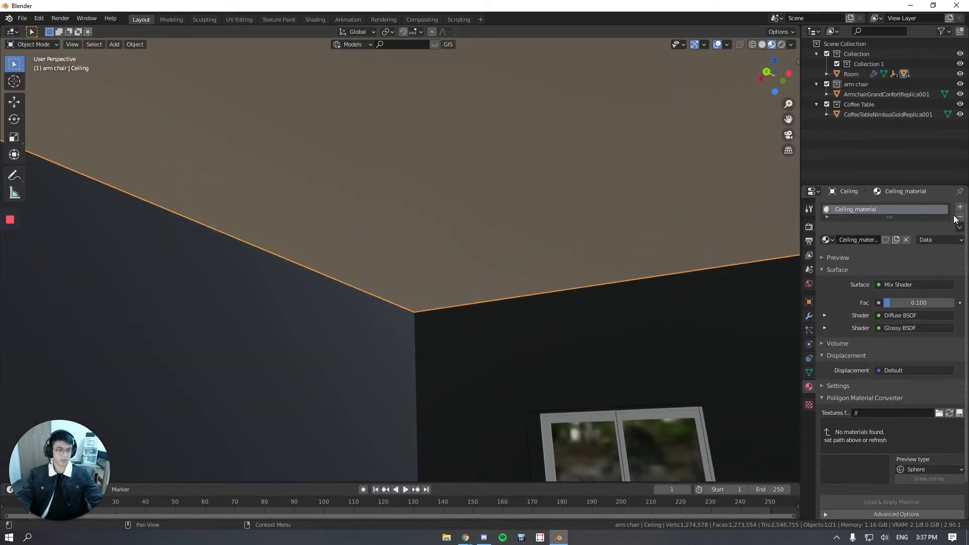
{"action": "left_click", "coordinate": [956, 217]}
{"action": "left_click", "coordinate": [884, 235]}
{"action": "double_click", "coordinate": [884, 208]}
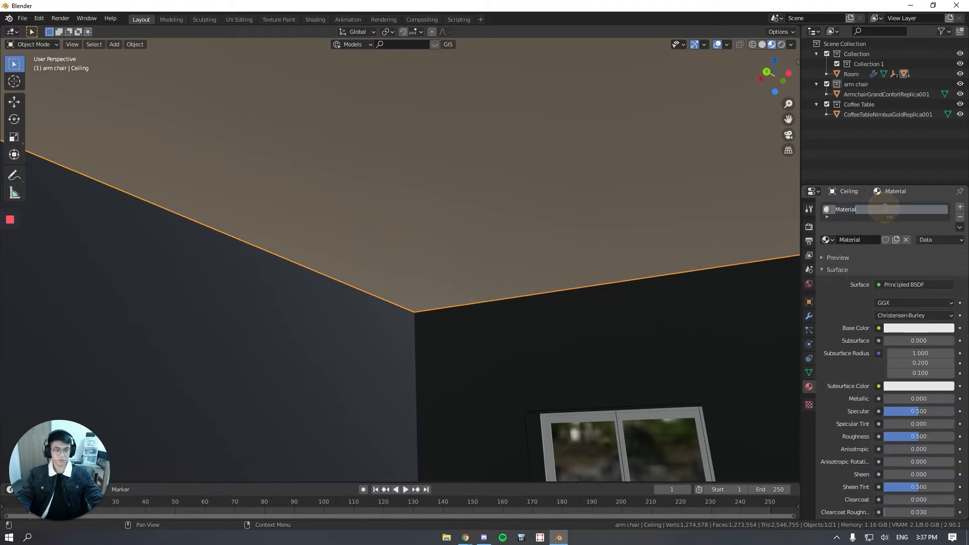
{"action": "type", "text": "Ceiling"}
{"action": "key", "text": "Return"}
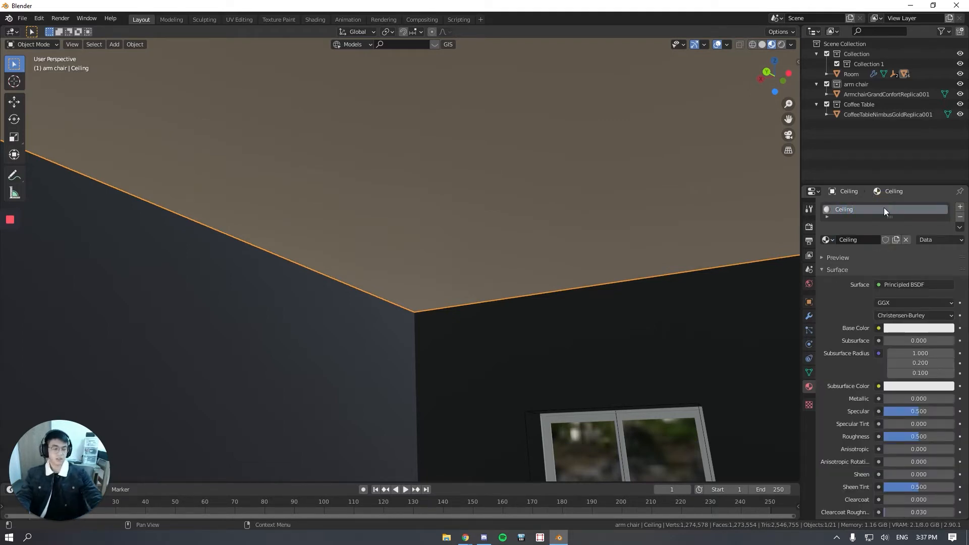
Darken the Ceiling material's base color to a gray with an HSV value of 0.32.
{"action": "left_click", "coordinate": [925, 328]}
{"action": "mouse_move", "coordinate": [943, 223]}
{"action": "left_mouse_down"}
{"action": "mouse_move", "coordinate": [945, 251]}
{"action": "mouse_move", "coordinate": [946, 223]}
{"action": "mouse_move", "coordinate": [947, 234]}
{"action": "left_mouse_up"}
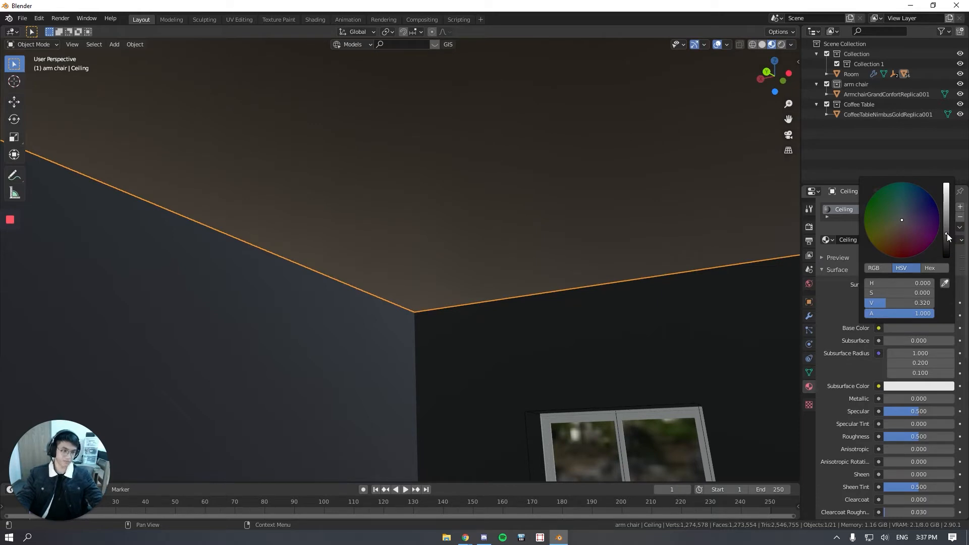
{"action": "mouse_move", "coordinate": [527, 300]}
{"action": "middle_mouse_down"}
{"action": "mouse_move", "coordinate": [514, 344]}
{"action": "mouse_move", "coordinate": [532, 296]}
{"action": "mouse_move", "coordinate": [529, 306]}
{"action": "middle_mouse_up"}
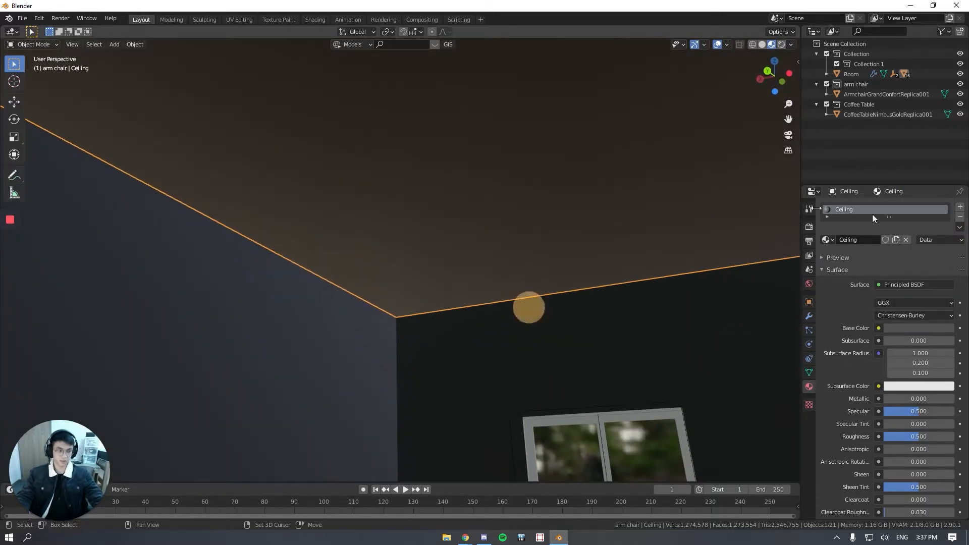
{"action": "left_click", "coordinate": [912, 329]}
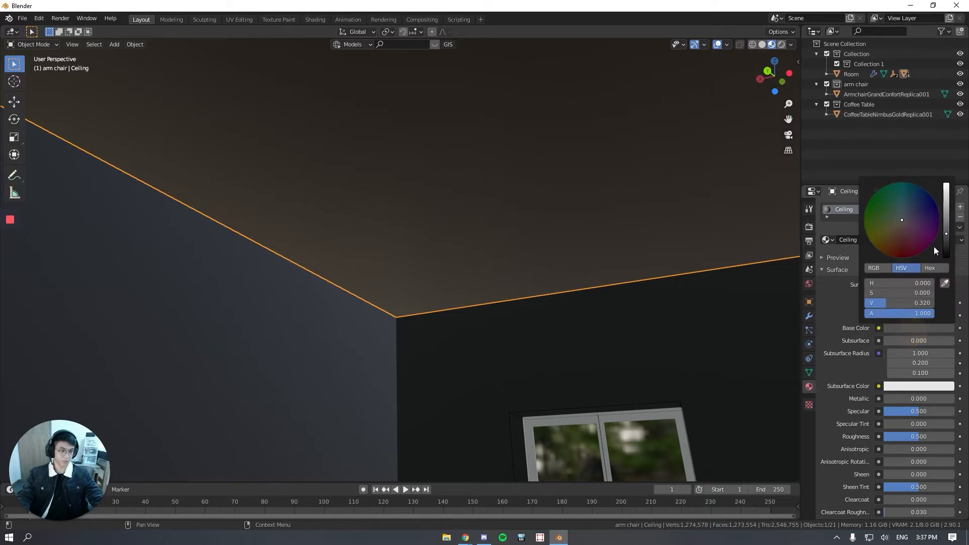
{"action": "left_click", "coordinate": [543, 348]}
{"action": "left_click", "coordinate": [578, 211]}
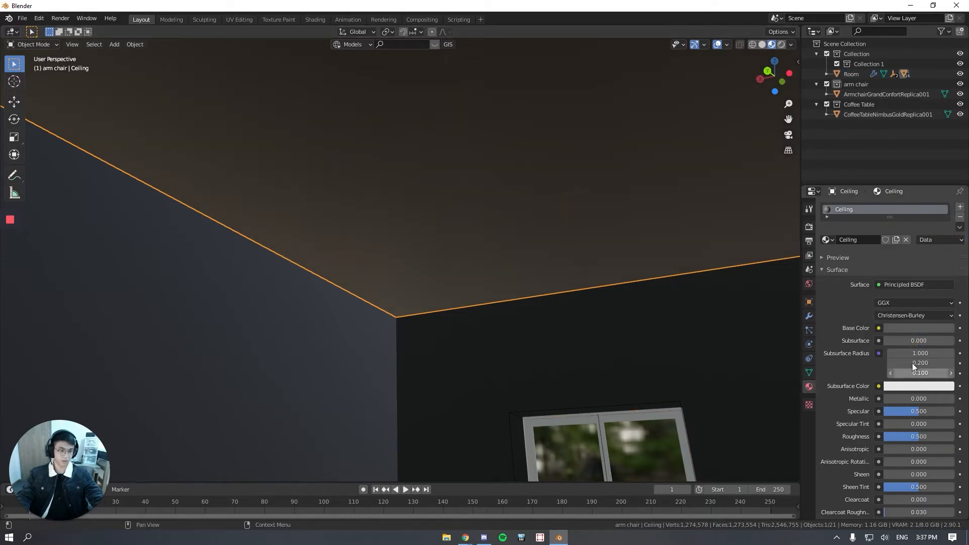
Set the Ceiling material's roughness to 0.6.
{"action": "left_click", "coordinate": [910, 437]}
{"action": "type", "text": "0.6"}
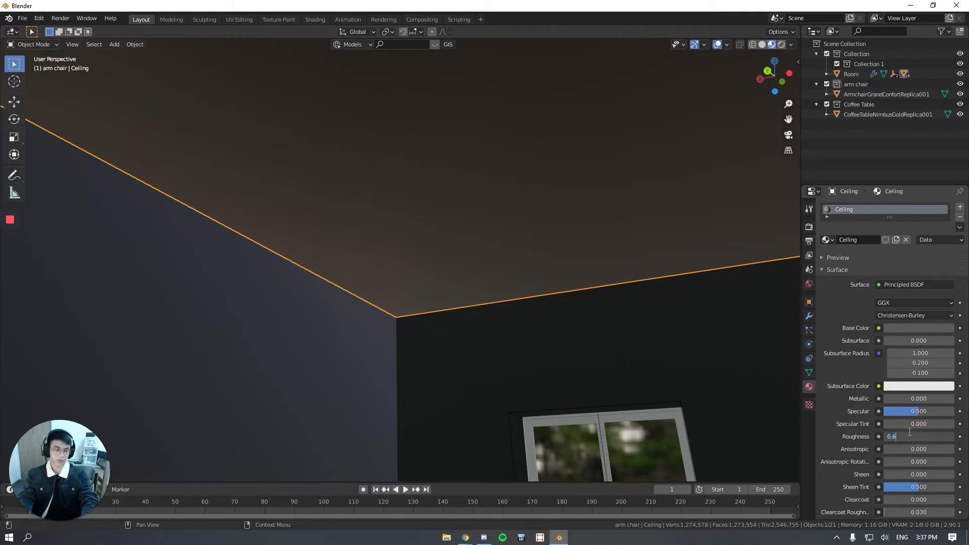
{"action": "key", "text": "Return"}
Replace Baseboard_material on the Baseboard object with a new material named Baseboards.
{"action": "middle_click_drag", "start_coordinate": [398, 232], "coordinate": [374, 347]}
{"action": "middle_click_drag", "start_coordinate": [434, 351], "coordinate": [462, 347], "text": "shift"}
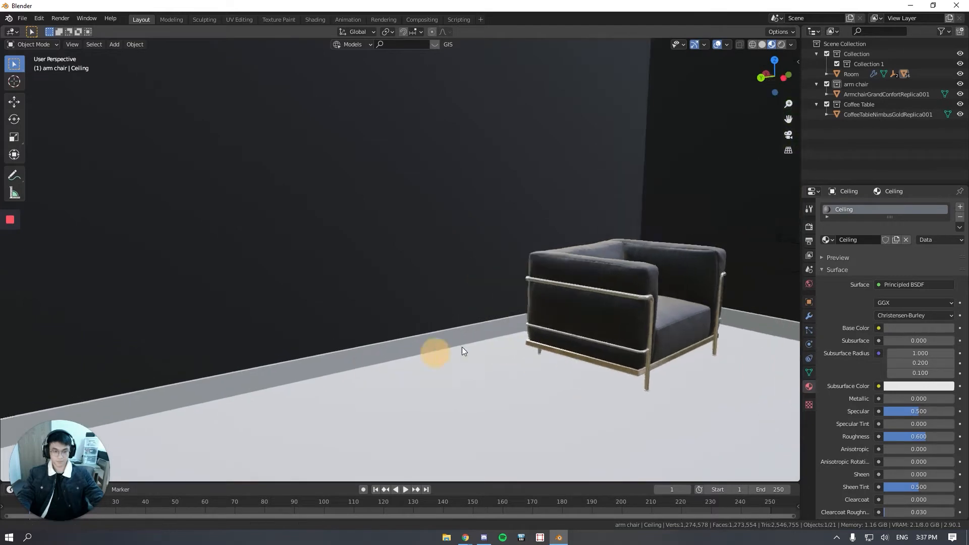
{"action": "mouse_move", "coordinate": [379, 337]}
{"action": "middle_mouse_down", "text": "shift"}
{"action": "mouse_move", "coordinate": [535, 326]}
{"action": "mouse_move", "coordinate": [463, 353]}
{"action": "middle_mouse_up", "text": "shift"}
{"action": "scroll", "coordinate": [463, 352], "scroll_direction": "down", "scroll_amount": 2}
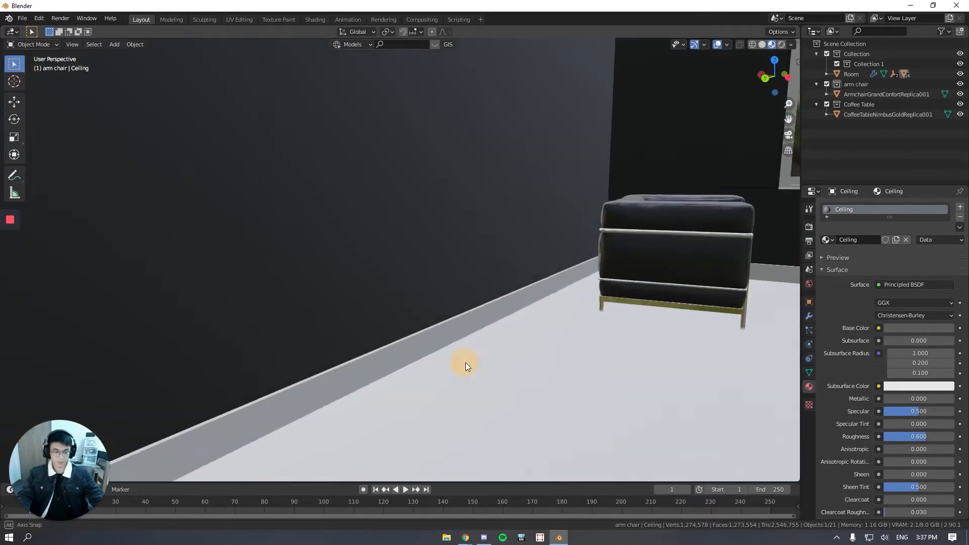
{"action": "left_click", "coordinate": [448, 335]}
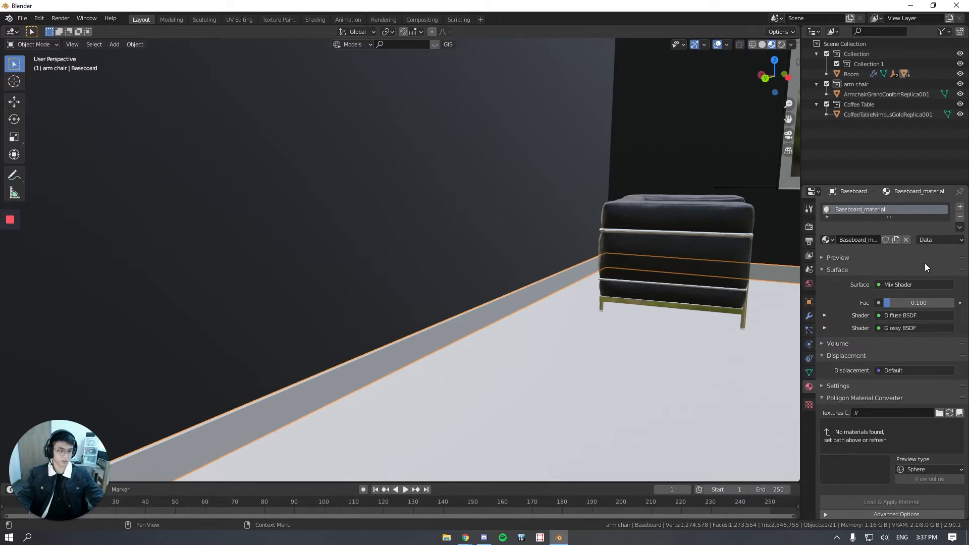
{"action": "left_click", "coordinate": [958, 217]}
{"action": "left_click", "coordinate": [863, 242]}
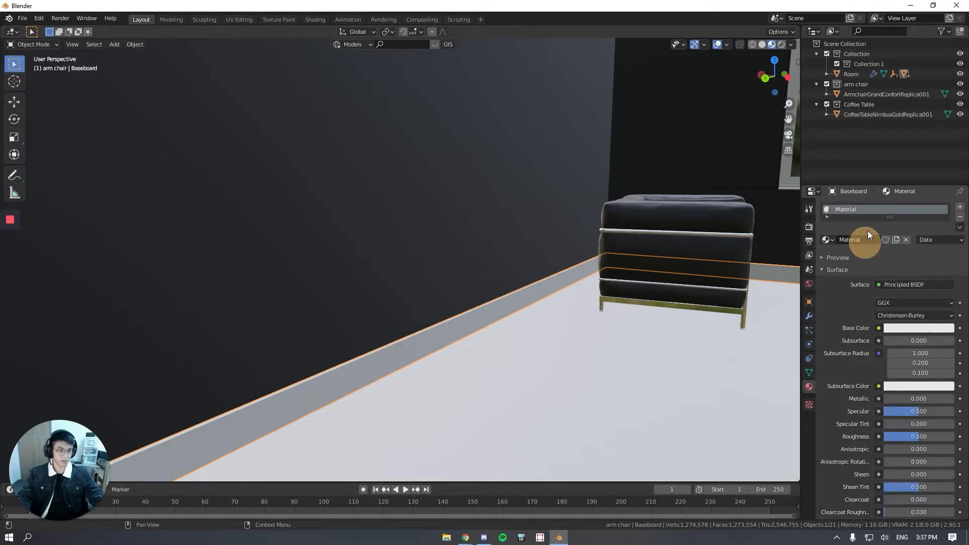
{"action": "double_click", "coordinate": [869, 209]}
{"action": "type", "text": "Basebioar"}
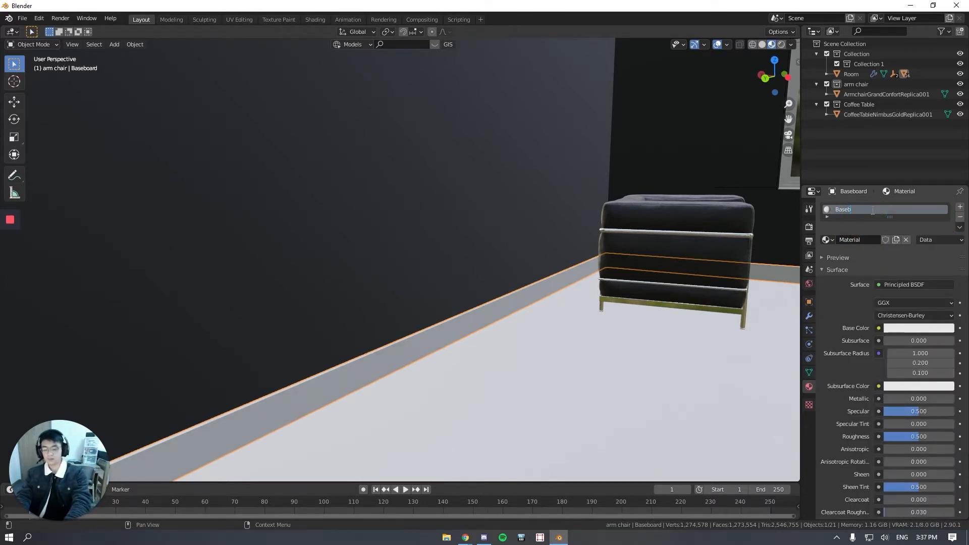
{"action": "key", "text": "BackSpace"}
{"action": "key", "text": "BackSpace"}
{"action": "key", "text": "BackSpace"}
{"action": "key", "text": "BackSpace"}
{"action": "type", "text": "oards"}
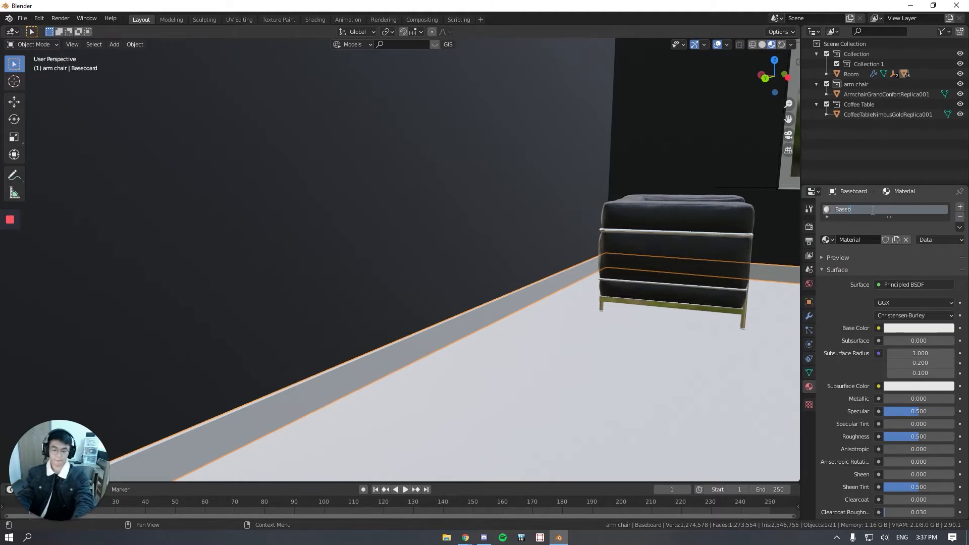
{"action": "key", "text": "Return"}
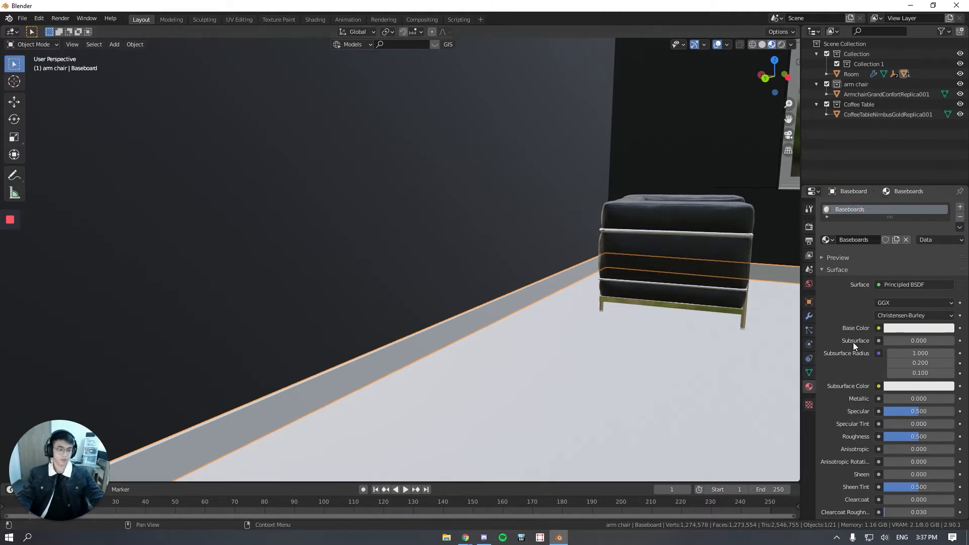
Darken the Baseboards material's base color slightly to a light gray.
{"action": "left_click", "coordinate": [920, 328]}
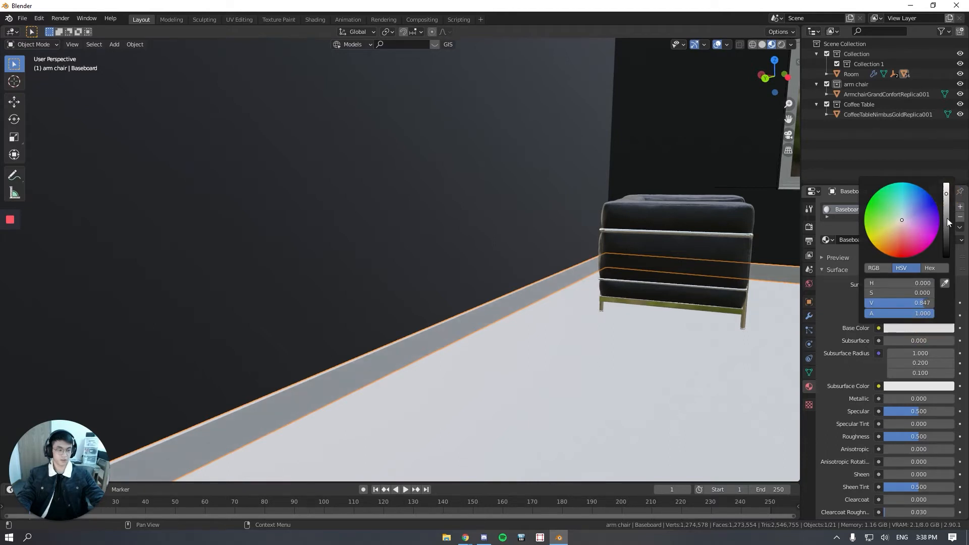
{"action": "left_click", "coordinate": [920, 328]}
{"action": "left_click_drag", "start_coordinate": [946, 199], "coordinate": [946, 204]}
Select the Floor object beneath the armchair and coffee table.
{"action": "left_click", "coordinate": [558, 378]}
{"action": "middle_click_drag", "start_coordinate": [548, 374], "coordinate": [502, 387]}
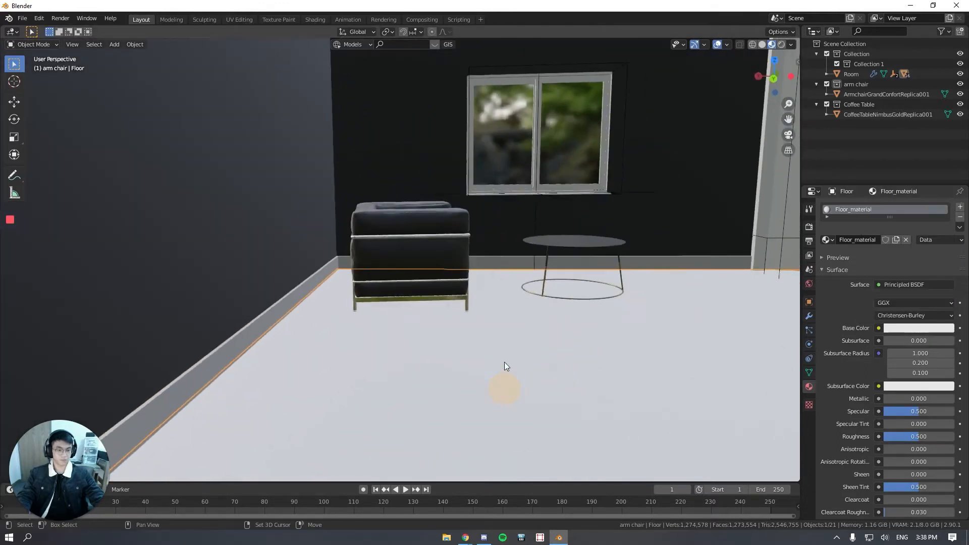
{"action": "scroll", "coordinate": [498, 333], "scroll_direction": "up", "scroll_amount": 2}
{"action": "mouse_move", "coordinate": [448, 325]}
{"action": "middle_mouse_down"}
{"action": "mouse_move", "coordinate": [395, 349]}
{"action": "mouse_move", "coordinate": [480, 272]}
{"action": "mouse_move", "coordinate": [551, 301]}
{"action": "middle_mouse_up"}
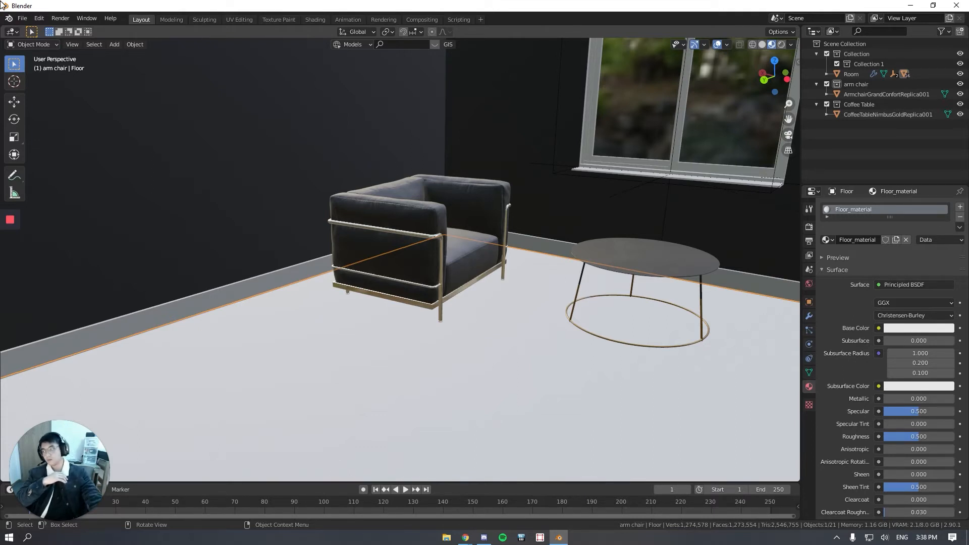
Switch to the Poliigon textures page in Chrome and refine the texture list to free assets only.
{"action": "key", "text": "alt+Tab"}
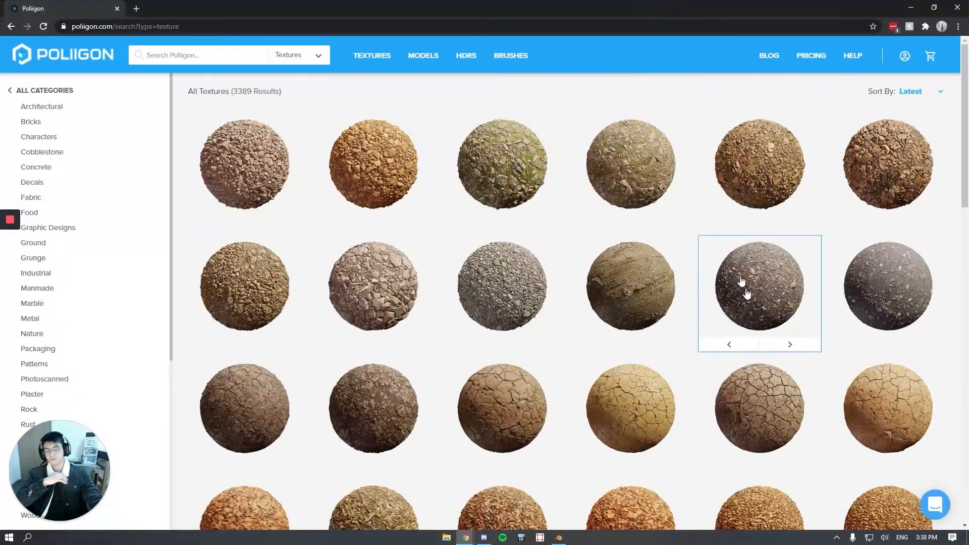
{"action": "scroll", "coordinate": [87, 145], "scroll_direction": "down", "scroll_amount": 1}
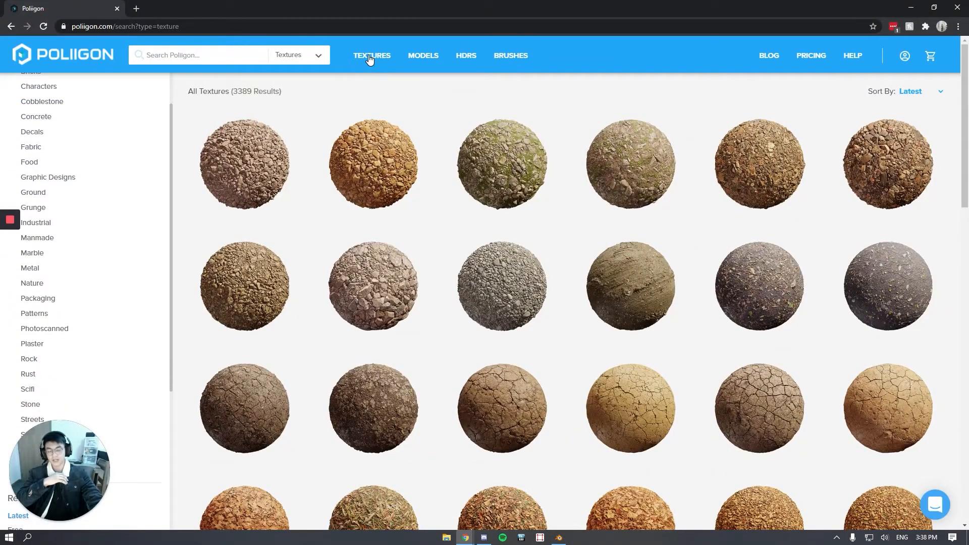
{"action": "mouse_move", "coordinate": [4, 284]}
{"action": "scroll", "coordinate": [43, 268], "scroll_direction": "down", "scroll_amount": 5}
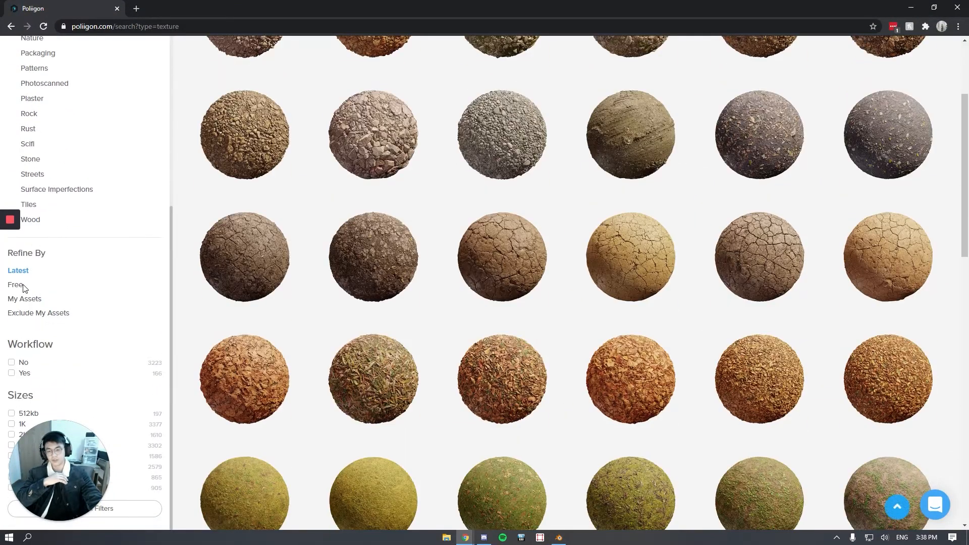
{"action": "left_click", "coordinate": [22, 288]}
Narrow the free textures to the Wood category and open the Wood Flooring Mahogany African Sanded 001 texture page.
{"action": "mouse_move", "coordinate": [531, 292]}
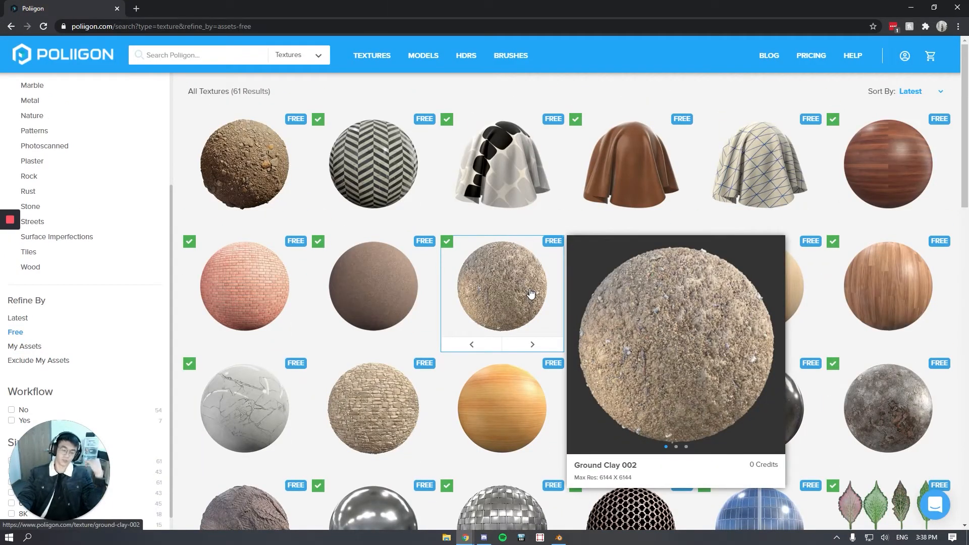
{"action": "scroll", "coordinate": [729, 168], "scroll_direction": "down", "scroll_amount": 3}
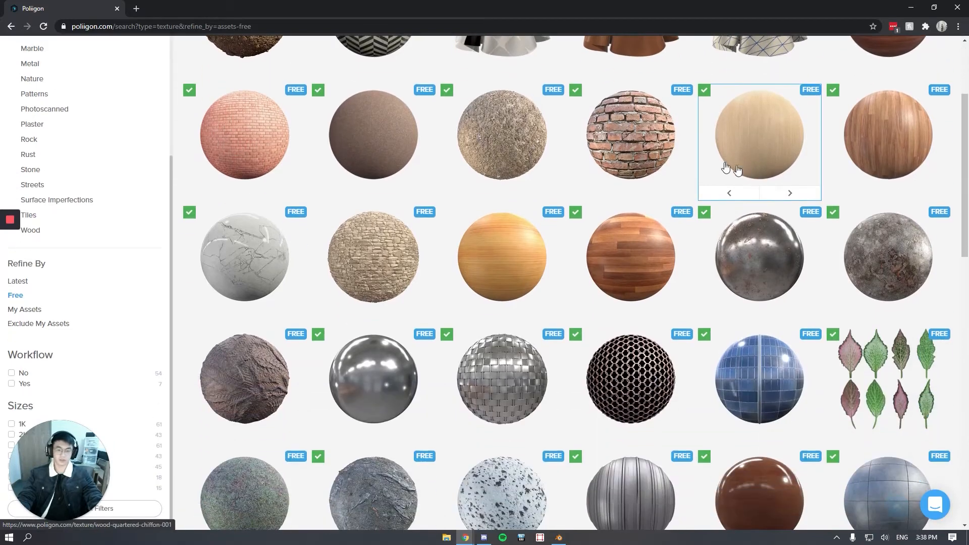
{"action": "scroll", "coordinate": [647, 146], "scroll_direction": "down", "scroll_amount": 2}
{"action": "scroll", "coordinate": [123, 229], "scroll_direction": "up", "scroll_amount": 3}
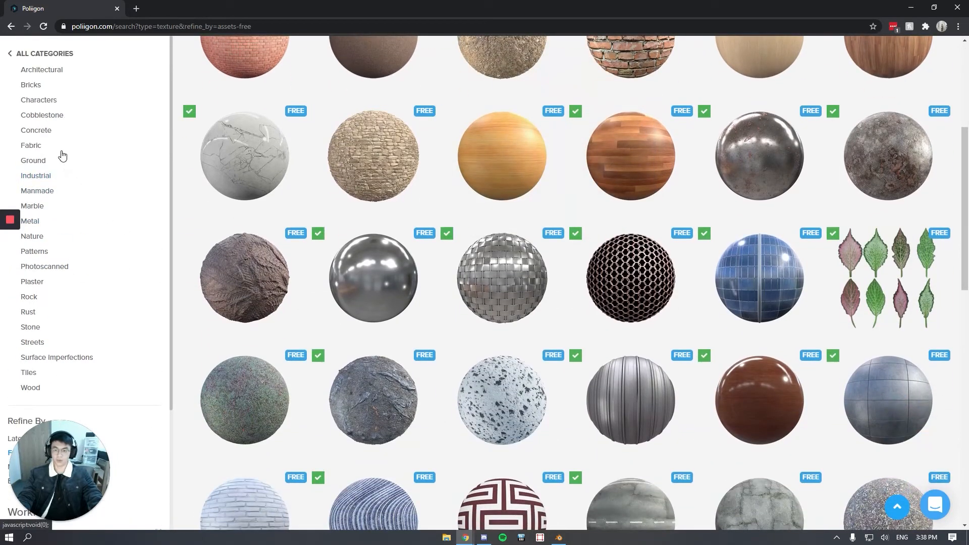
{"action": "left_click", "coordinate": [41, 388]}
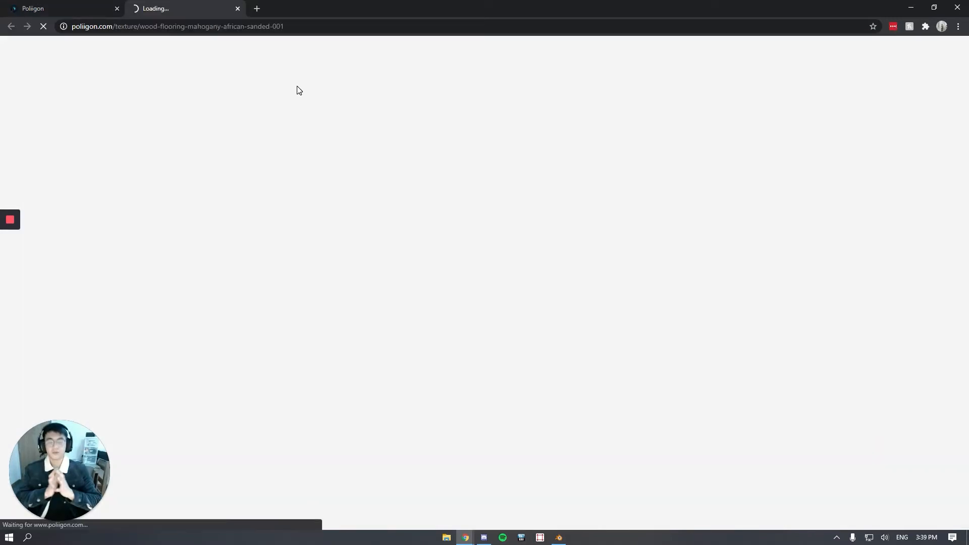
Examine the mahogany flooring texture's previews on a cube, as a flat surface and on a sphere.
{"action": "scroll", "coordinate": [616, 349], "scroll_direction": "up", "scroll_amount": 1}
{"action": "scroll", "coordinate": [591, 378], "scroll_direction": "down", "scroll_amount": 1}
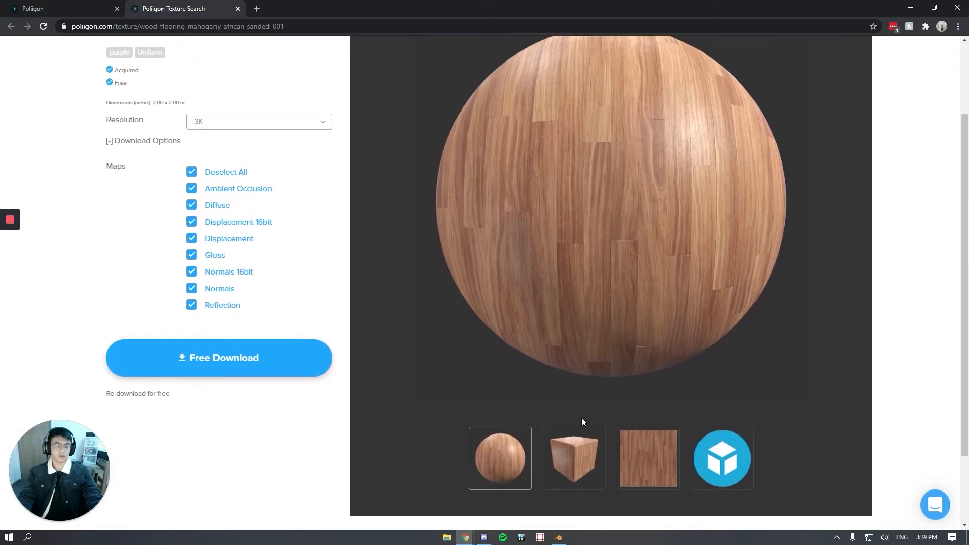
{"action": "left_click", "coordinate": [575, 454]}
{"action": "left_click", "coordinate": [528, 455]}
{"action": "left_click", "coordinate": [644, 455]}
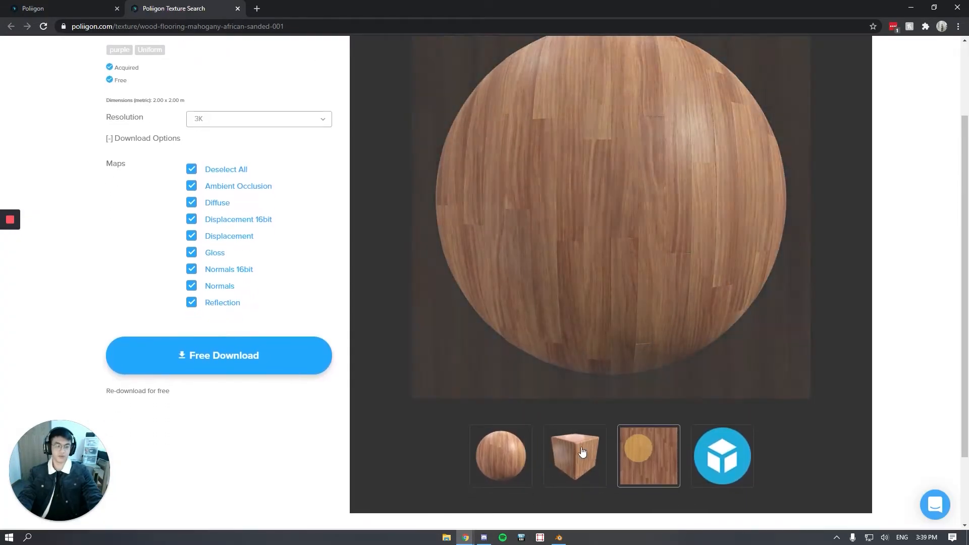
{"action": "left_click", "coordinate": [515, 453]}
{"action": "scroll", "coordinate": [514, 450], "scroll_direction": "up", "scroll_amount": 2}
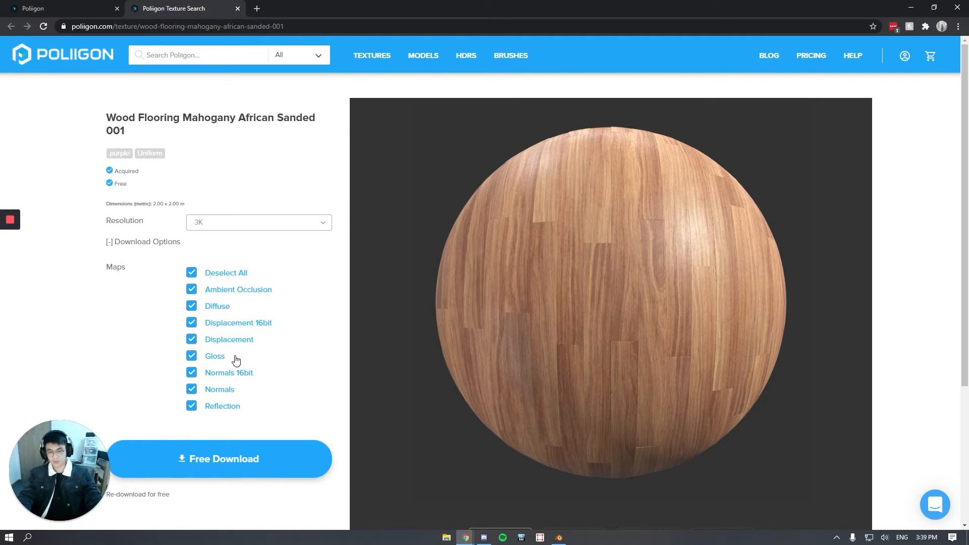
Choose the 1K and 4K resolutions for the mahogany flooring texture download in place of 3K.
{"action": "left_click", "coordinate": [201, 223]}
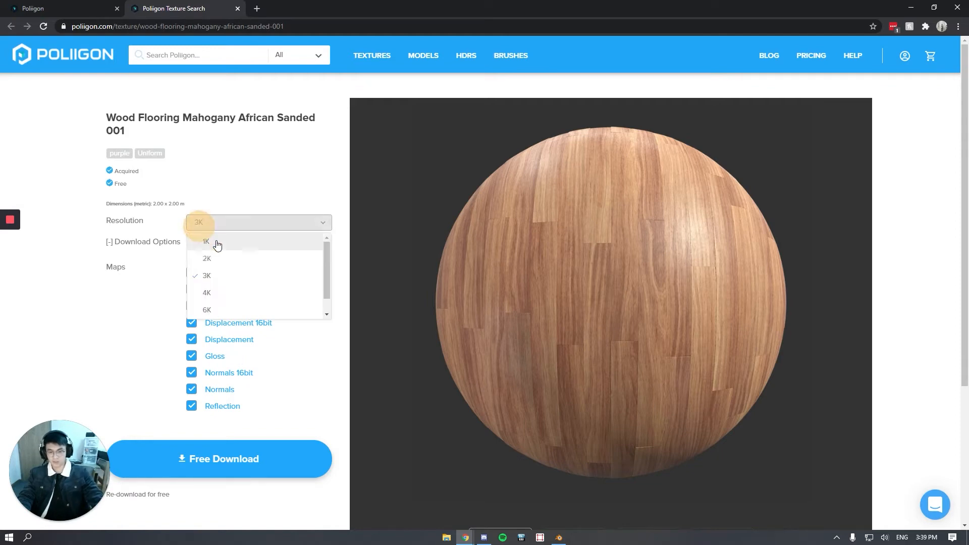
{"action": "left_click", "coordinate": [222, 286]}
{"action": "left_click", "coordinate": [230, 222]}
{"action": "left_click", "coordinate": [214, 293]}
{"action": "left_click", "coordinate": [214, 279]}
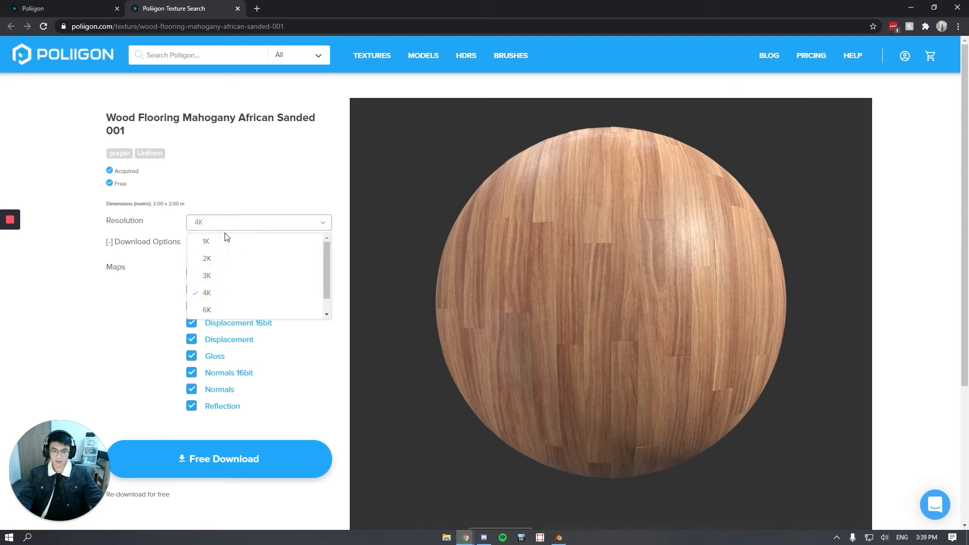
{"action": "left_click", "coordinate": [227, 223]}
{"action": "left_click", "coordinate": [212, 242]}
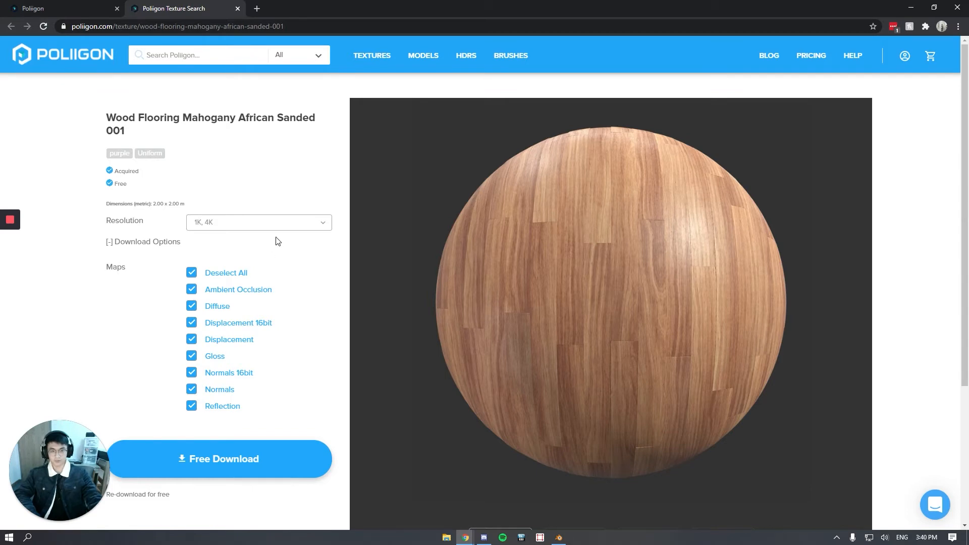
Search the web for "poliigon converter for blender" in a new tab and open the Poliigon Material Converter Addon for Blender article.
{"action": "left_click", "coordinate": [257, 8]}
{"action": "type", "text": "poliigon"}
{"action": "key", "text": "Delete"}
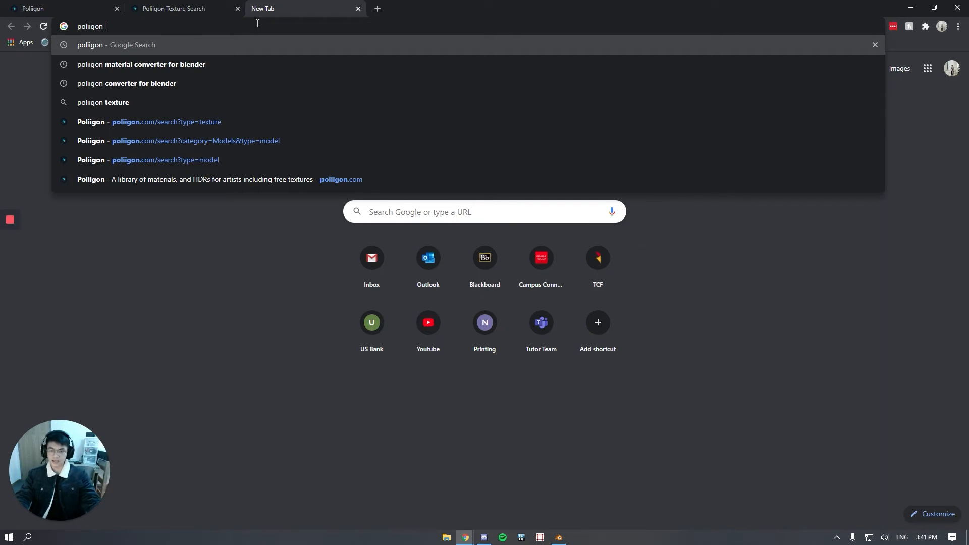
{"action": "key", "text": "Down"}
{"action": "key", "text": "Down"}
{"action": "key", "text": "Return"}
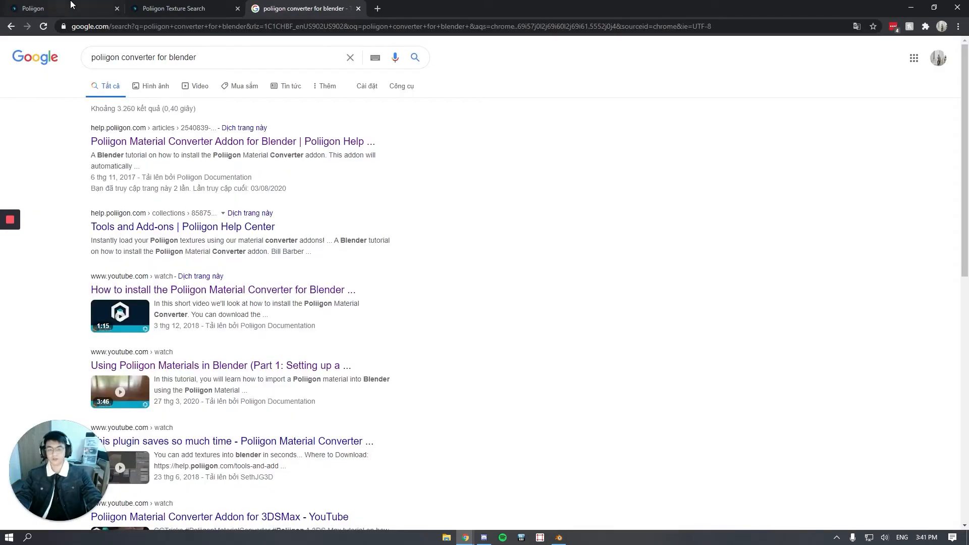
{"action": "left_click", "coordinate": [318, 143]}
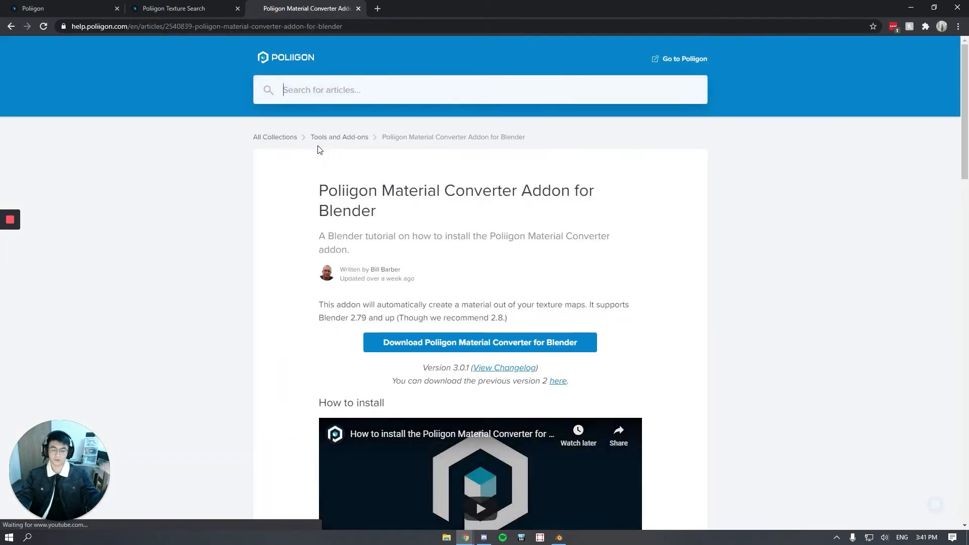
Download the Poliigon Material Converter for Blender from the help article.
{"action": "scroll", "coordinate": [497, 303], "scroll_direction": "down", "scroll_amount": 6}
{"action": "scroll", "coordinate": [494, 249], "scroll_direction": "up", "scroll_amount": 4}
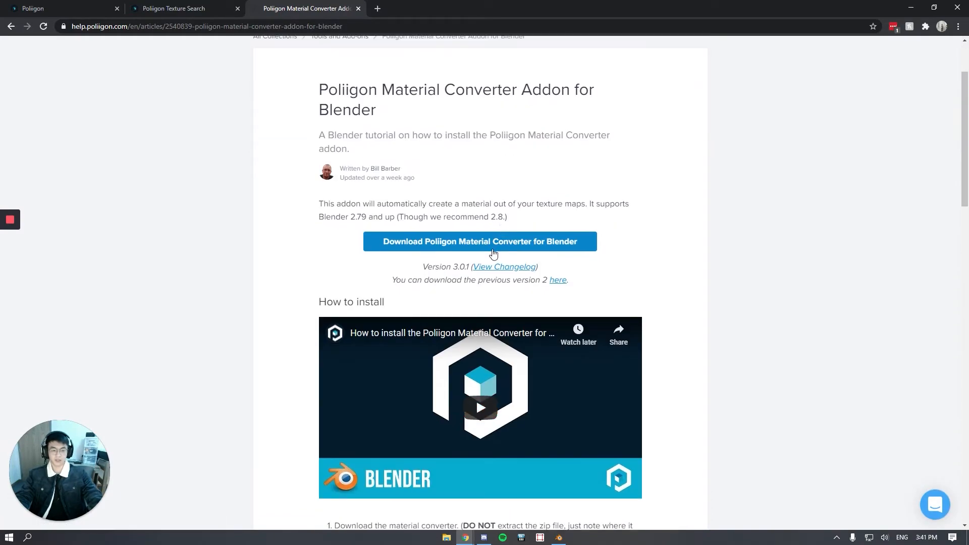
{"action": "left_click", "coordinate": [493, 246]}
Switch to Blender and install the add-on from poliigon-material-converter-blender.zip in the Downloads folder.
{"action": "key", "text": "alt+Tab"}
{"action": "left_click", "coordinate": [39, 18]}
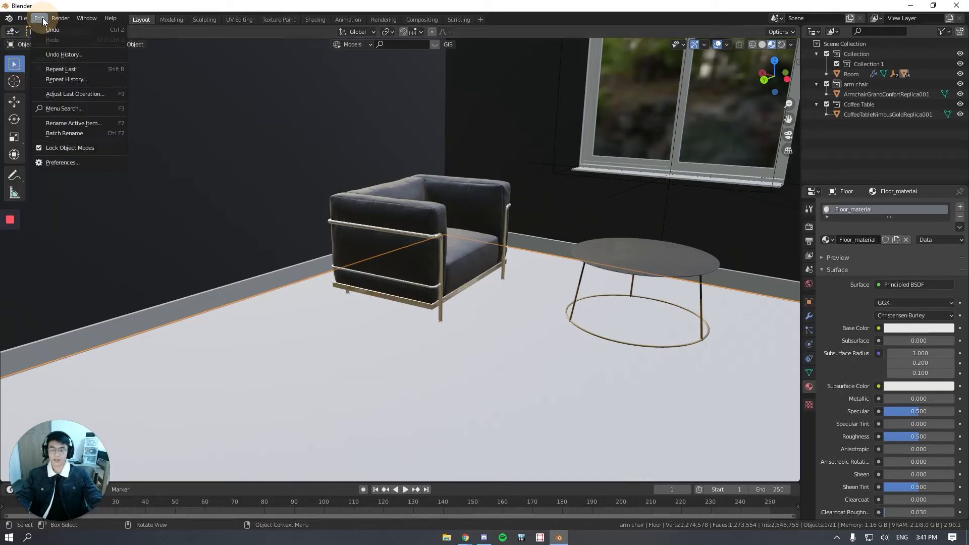
{"action": "left_click", "coordinate": [60, 162]}
{"action": "left_click_drag", "start_coordinate": [227, 11], "coordinate": [427, 103]}
{"action": "left_click", "coordinate": [463, 116]}
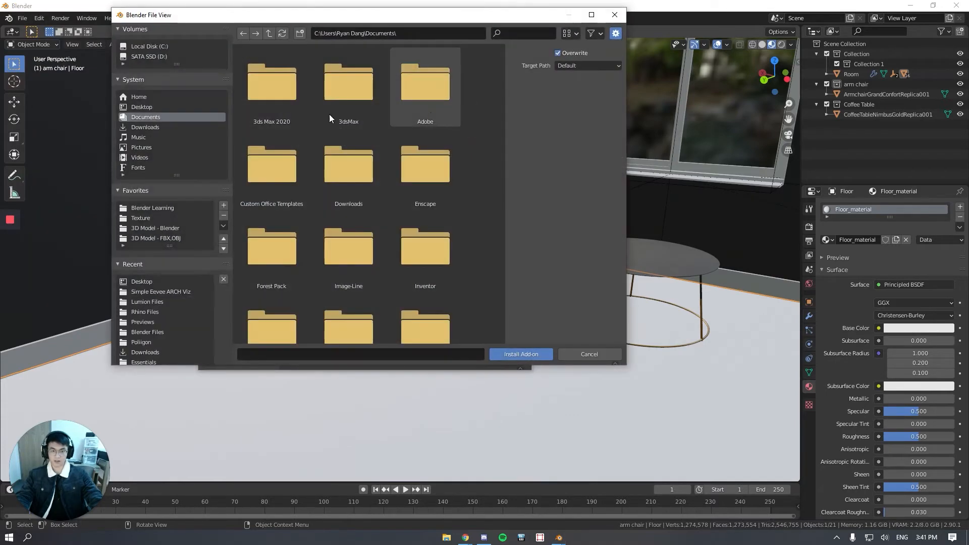
{"action": "left_click", "coordinate": [145, 126]}
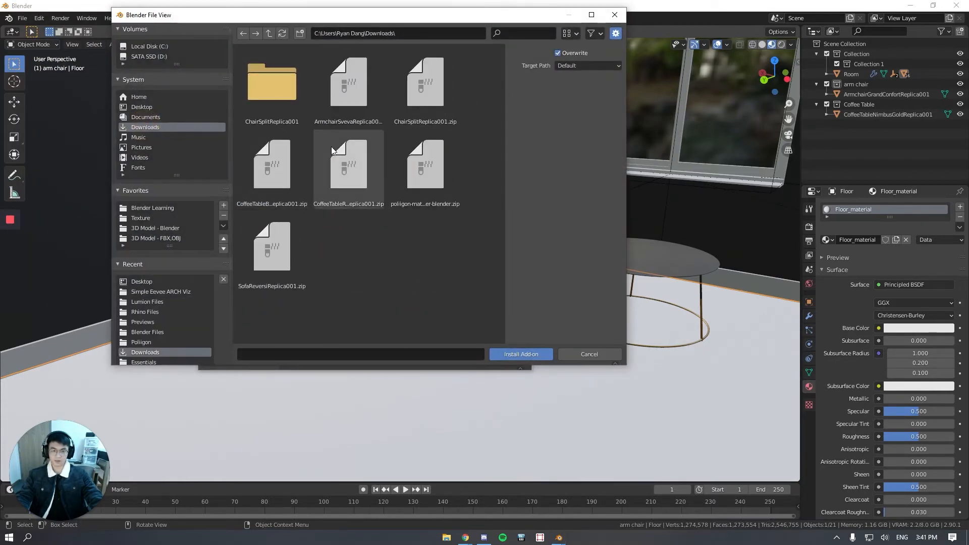
{"action": "left_click", "coordinate": [431, 192]}
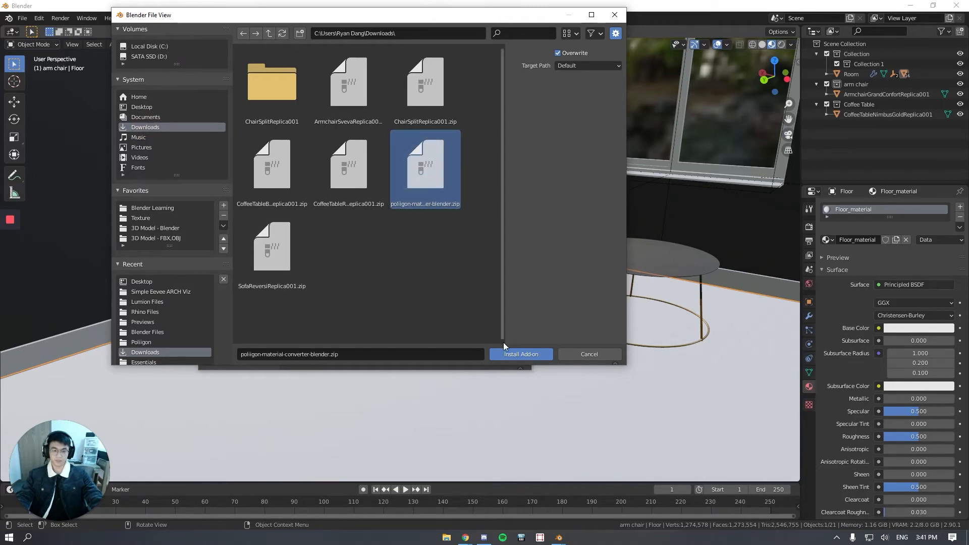
{"action": "left_click", "coordinate": [526, 355]}
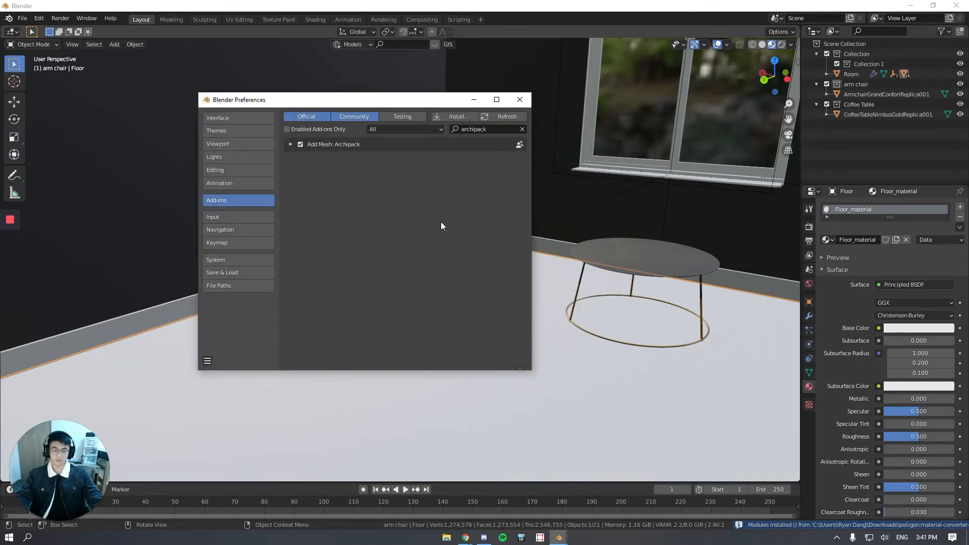
Search the add-ons for "polii", toggle Poliigon Material Converter off and back on, and close the preferences.
{"action": "left_click", "coordinate": [521, 130]}
{"action": "left_click", "coordinate": [497, 129]}
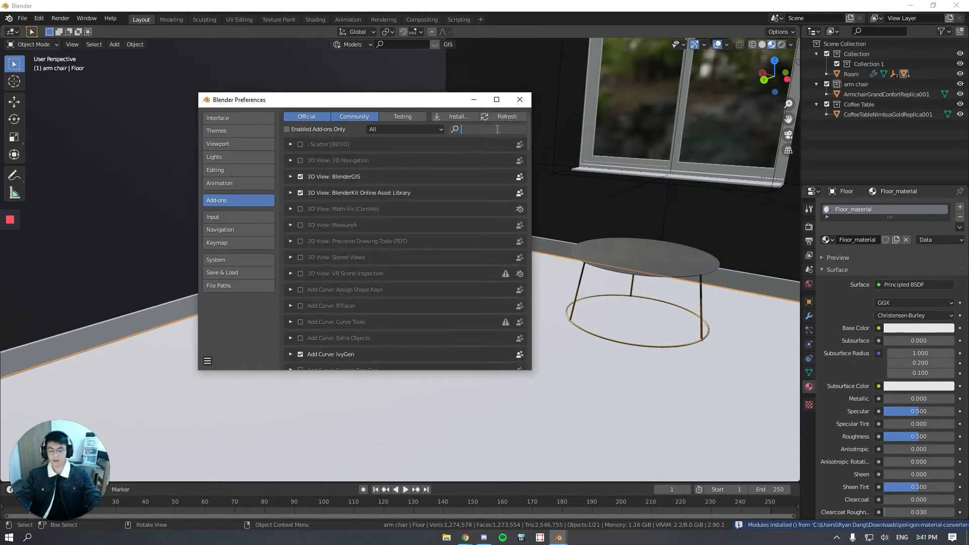
{"action": "type", "text": "polii"}
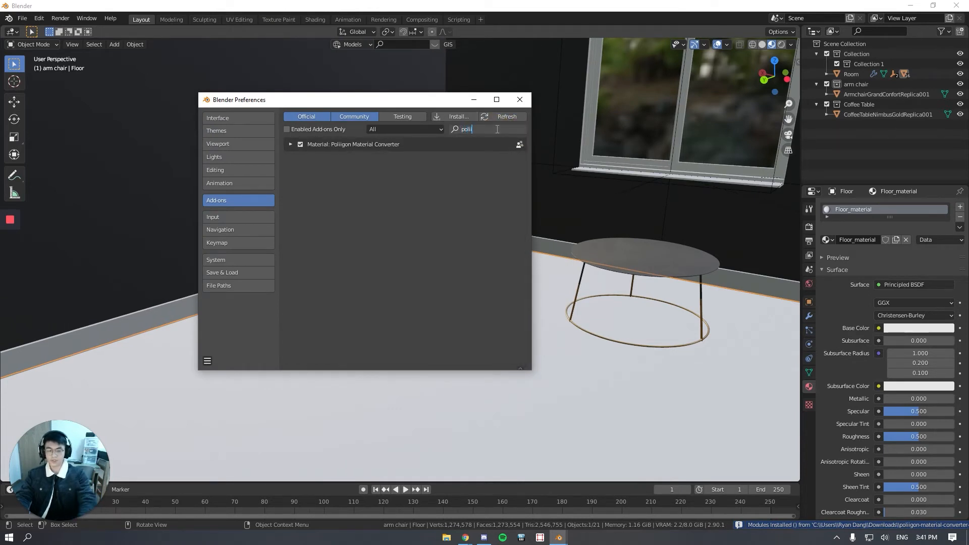
{"action": "left_click", "coordinate": [300, 145]}
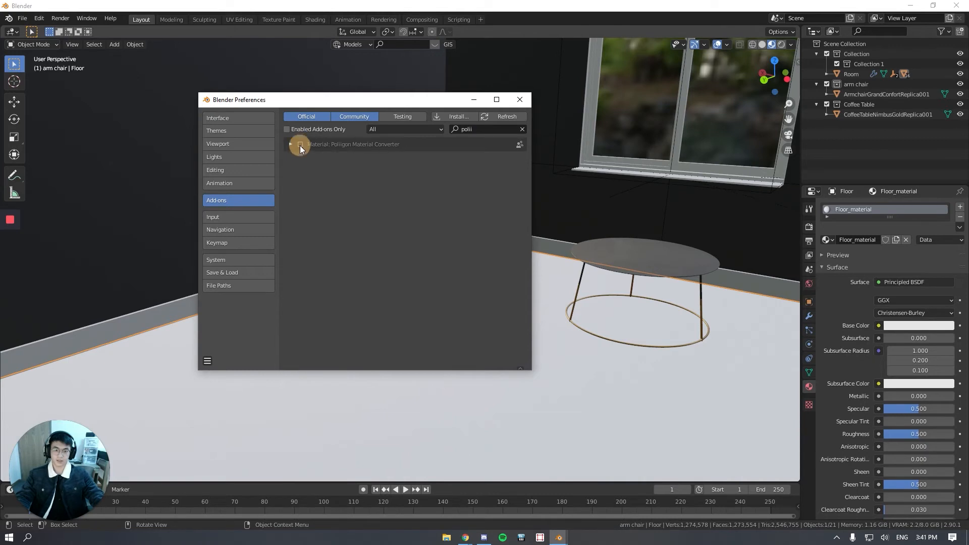
{"action": "left_click", "coordinate": [520, 100]}
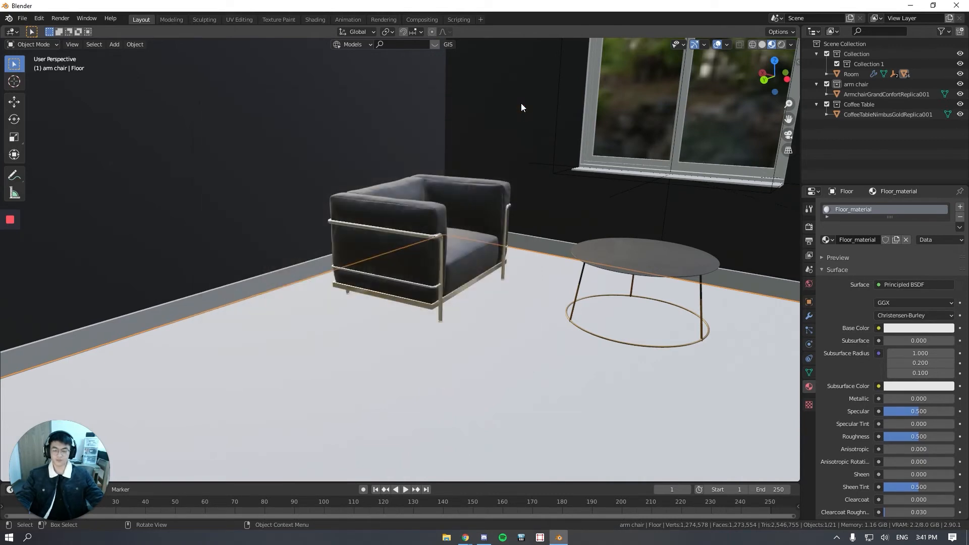
Replace Floor_material on the Floor object with a new material named Floor.
{"action": "middle_click_drag", "start_coordinate": [422, 199], "coordinate": [479, 273]}
{"action": "left_click", "coordinate": [961, 217]}
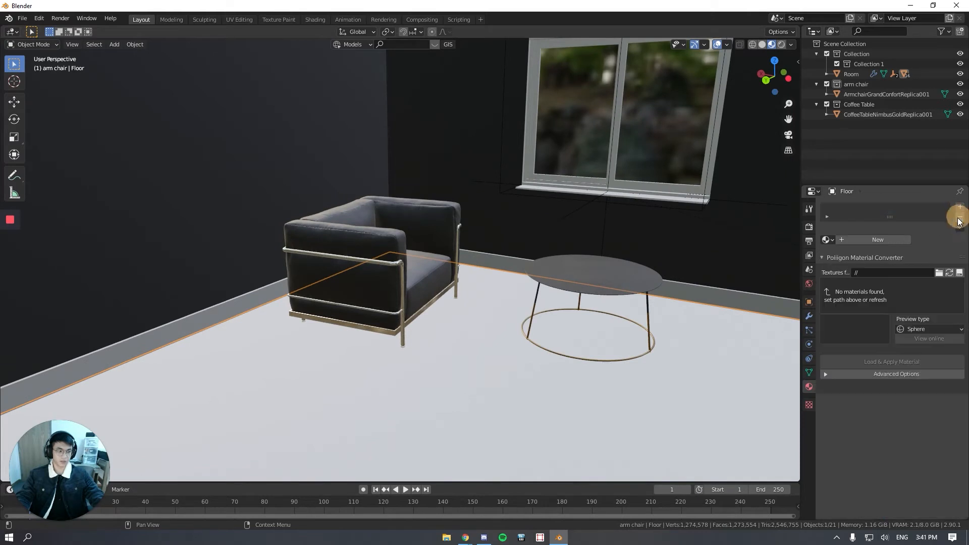
{"action": "left_click", "coordinate": [853, 237]}
{"action": "left_click", "coordinate": [860, 211]}
Set the Poliigon Material Converter's textures folder to D:\Texture\Poliigon\.
{"action": "scroll", "coordinate": [871, 375], "scroll_direction": "down", "scroll_amount": 10}
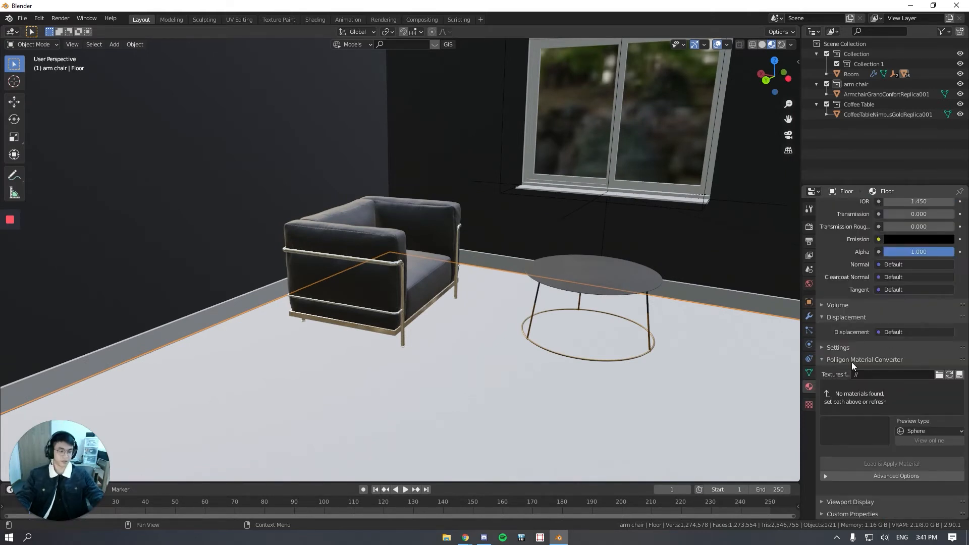
{"action": "left_click", "coordinate": [939, 375]}
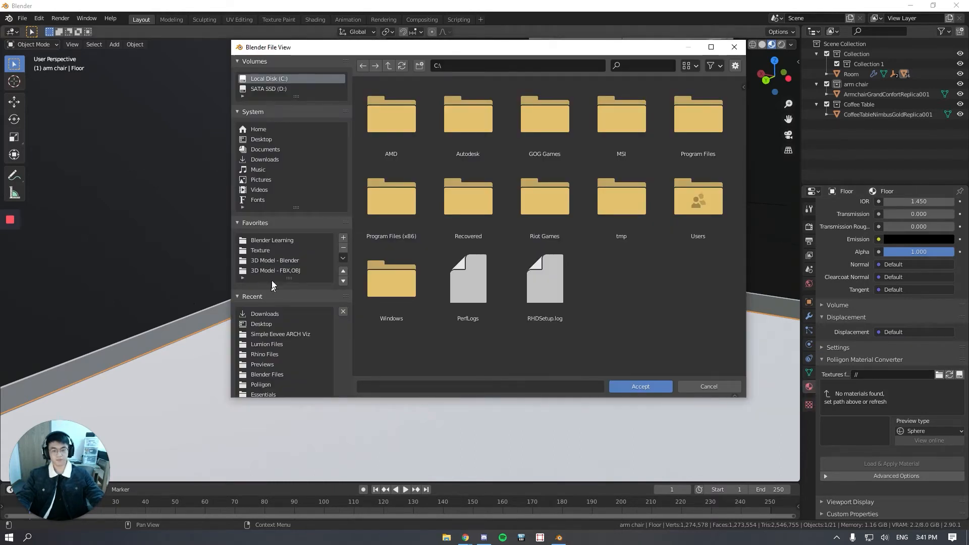
{"action": "left_click", "coordinate": [268, 251]}
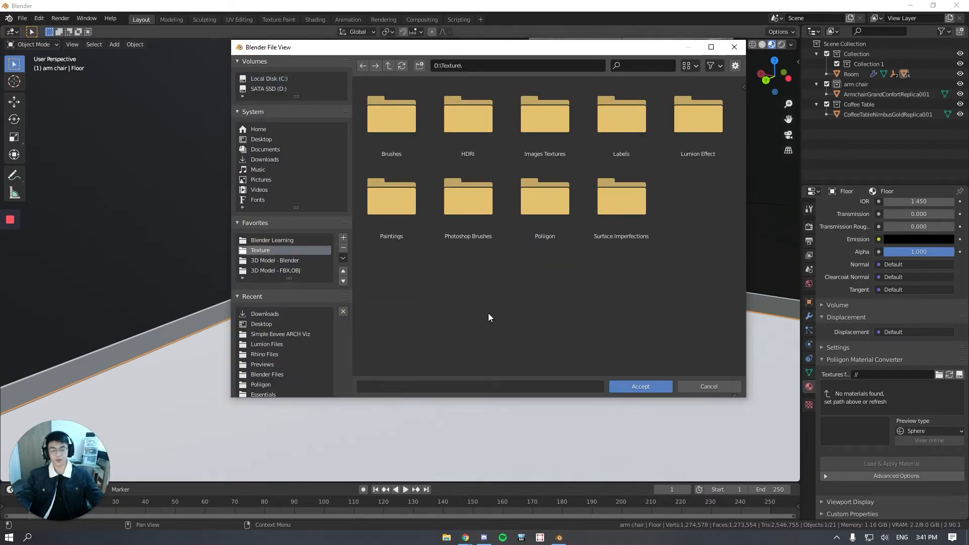
{"action": "double_click", "coordinate": [540, 214]}
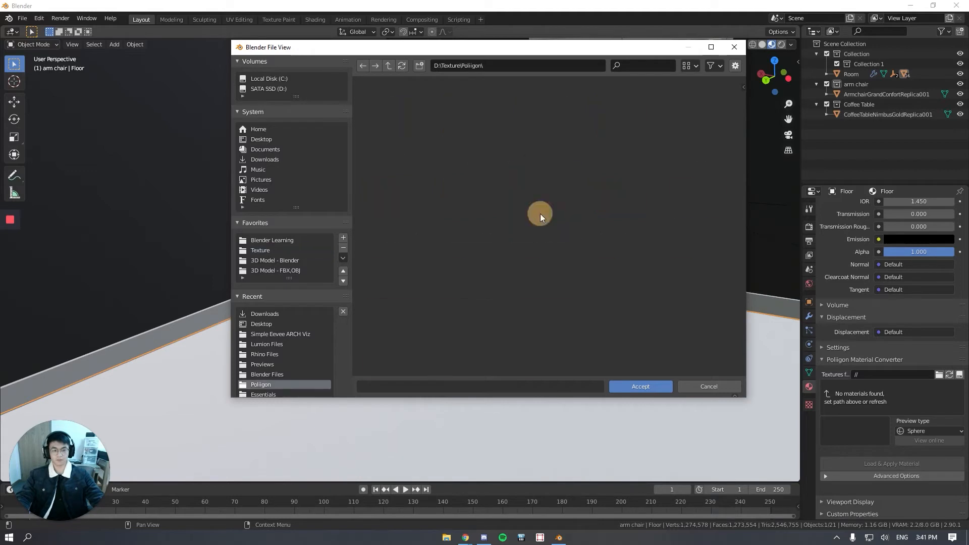
{"action": "scroll", "coordinate": [545, 205], "scroll_direction": "down", "scroll_amount": 3}
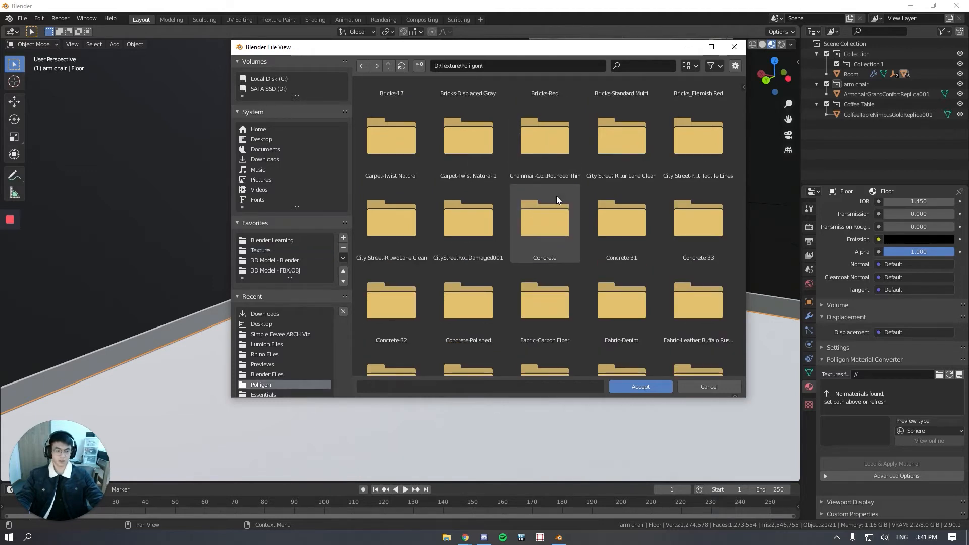
{"action": "scroll", "coordinate": [556, 196], "scroll_direction": "down", "scroll_amount": 2}
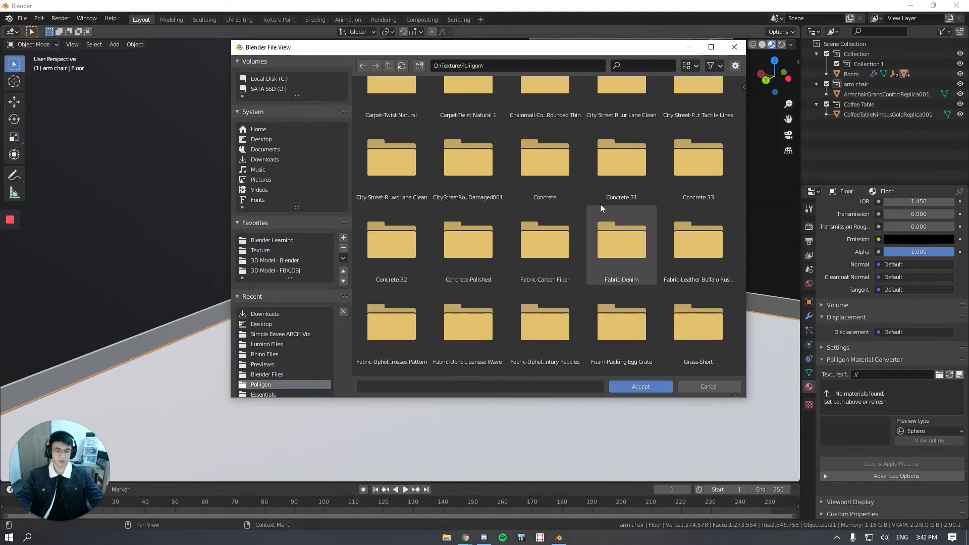
{"action": "scroll", "coordinate": [601, 204], "scroll_direction": "up", "scroll_amount": 3}
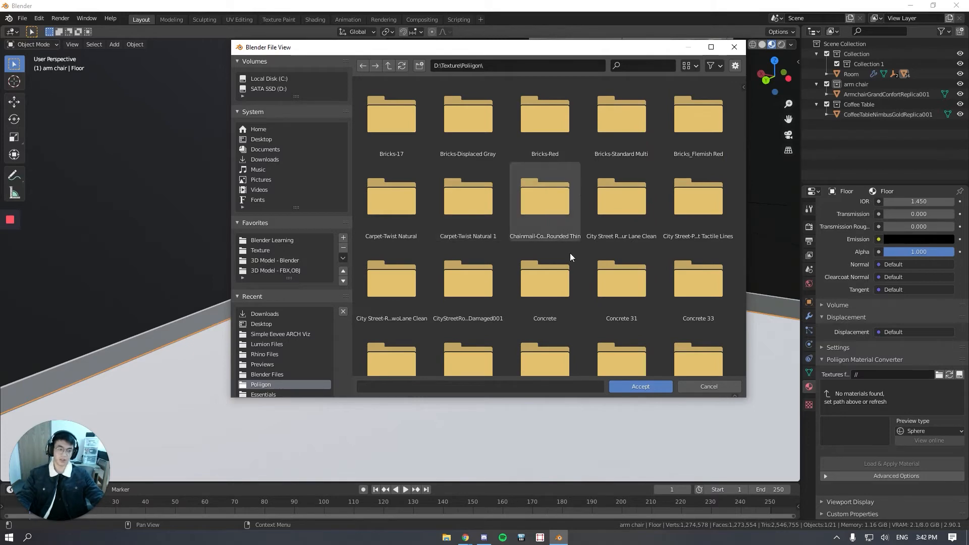
{"action": "left_click", "coordinate": [639, 391]}
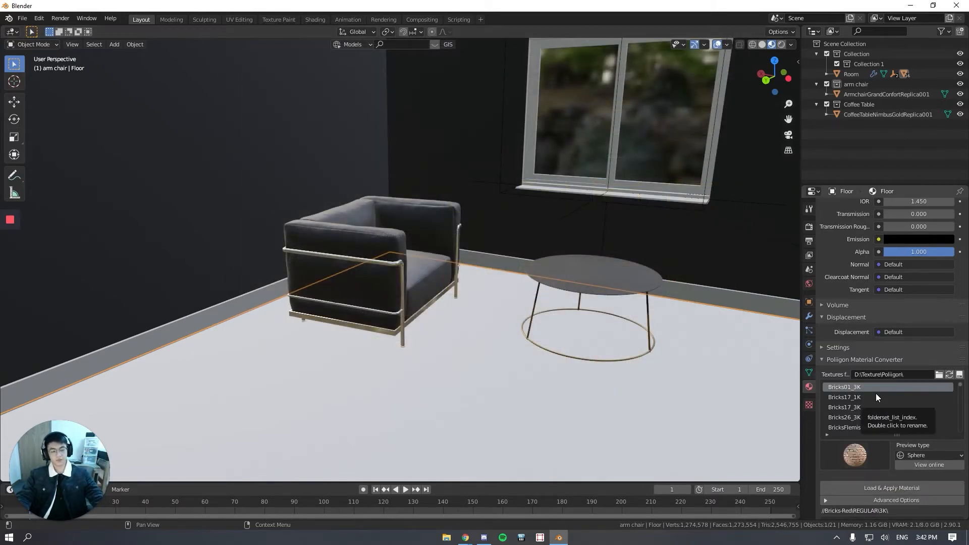
Load and apply the WoodFlooringMahoganyAfricanSanded001_4K material to the Floor object with the Poliigon Material Converter.
{"action": "left_click", "coordinate": [856, 457]}
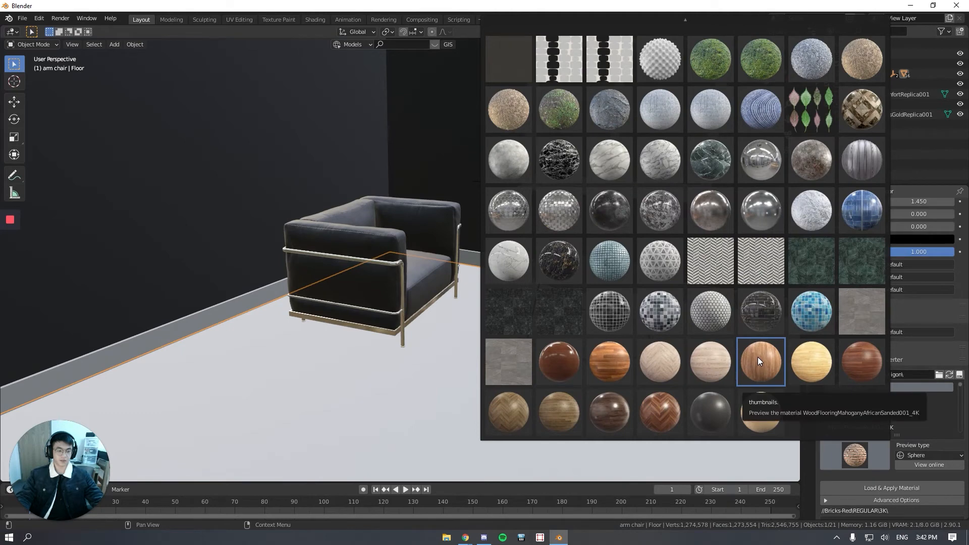
{"action": "left_click", "coordinate": [765, 362]}
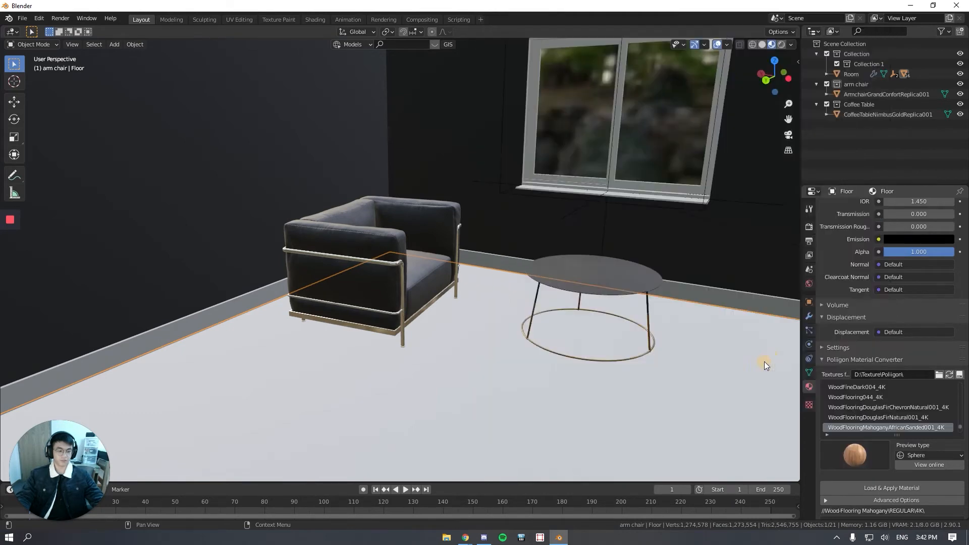
{"action": "scroll", "coordinate": [916, 442], "scroll_direction": "down", "scroll_amount": 2}
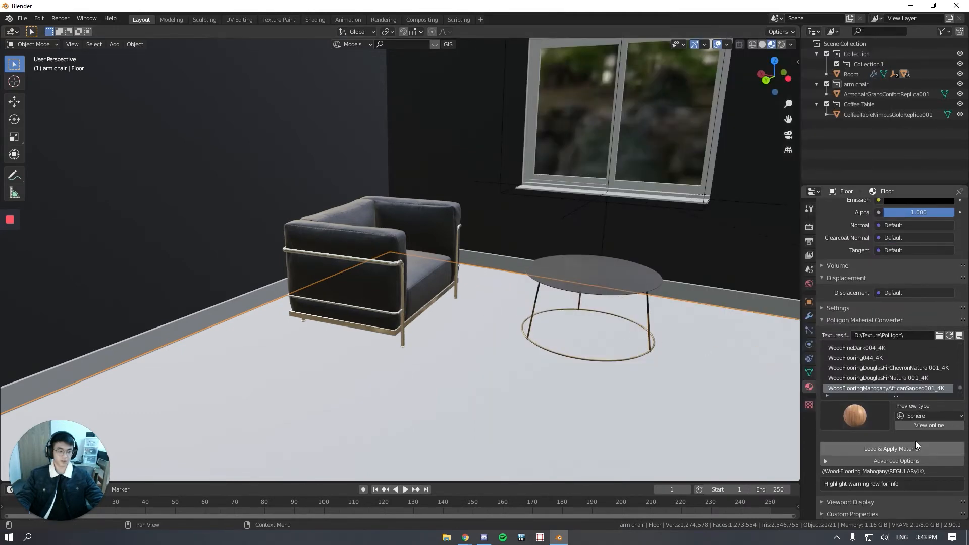
{"action": "left_click", "coordinate": [886, 449]}
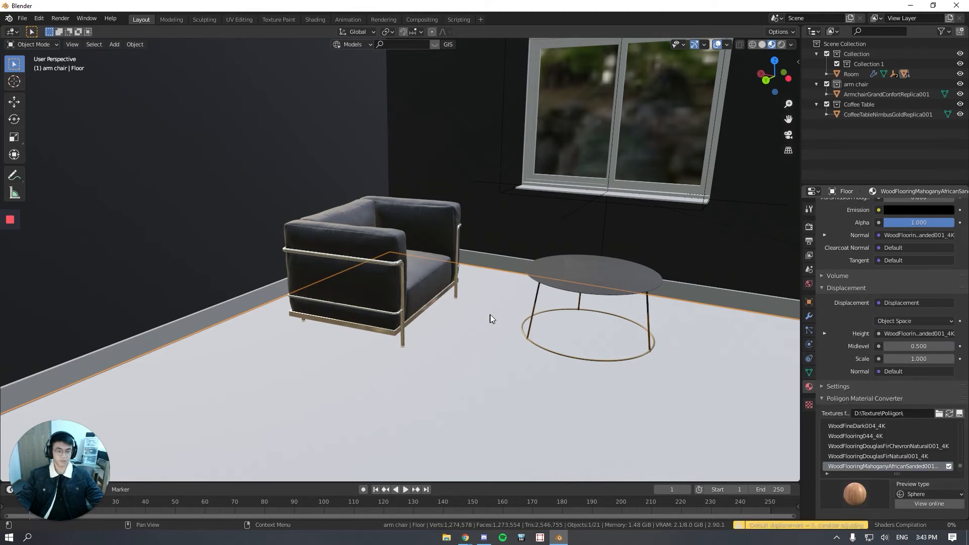
Try a main scale of 2 for the floor's wood material.
{"action": "scroll", "coordinate": [847, 336], "scroll_direction": "up", "scroll_amount": 10}
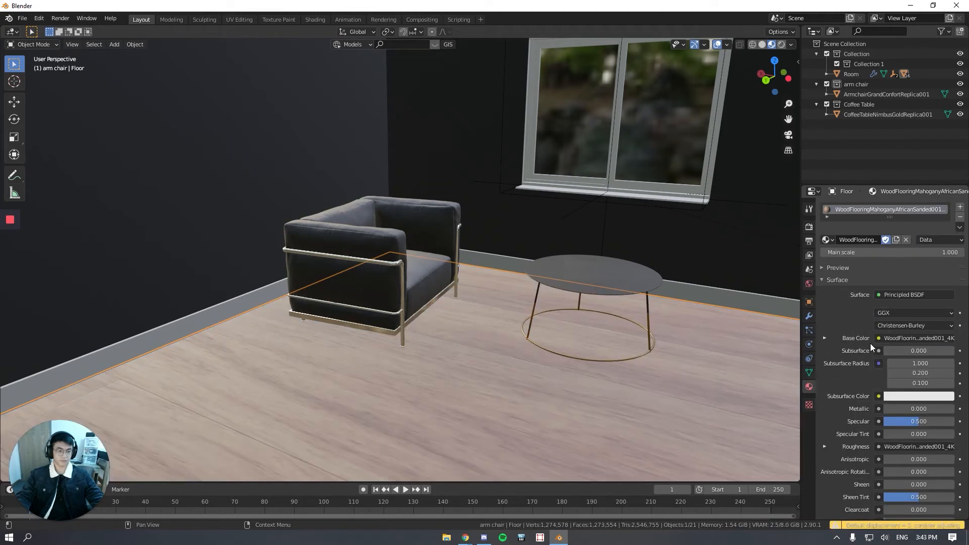
{"action": "scroll", "coordinate": [446, 331], "scroll_direction": "down", "scroll_amount": 2}
{"action": "middle_click_drag", "start_coordinate": [447, 331], "coordinate": [483, 284]}
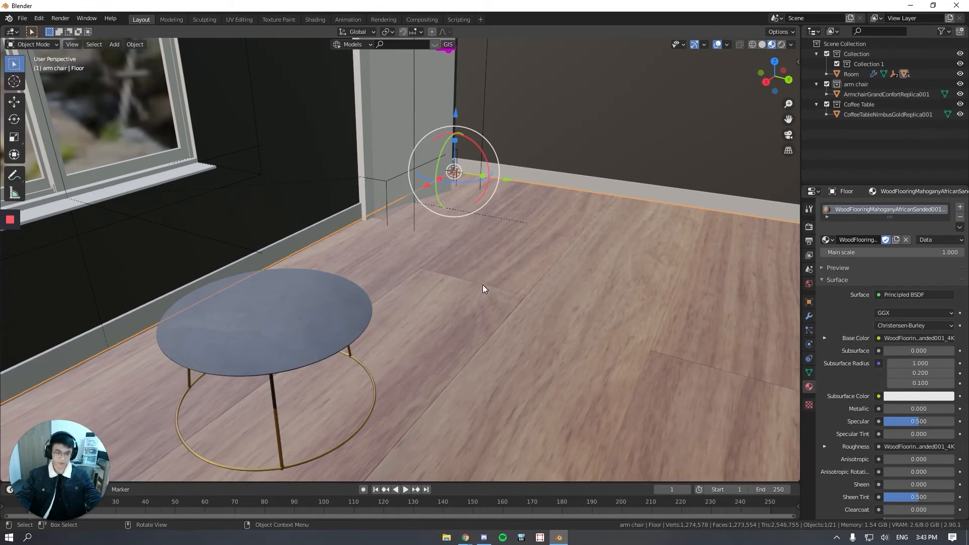
{"action": "scroll", "coordinate": [626, 319], "scroll_direction": "down", "scroll_amount": 1}
{"action": "middle_click_drag", "start_coordinate": [625, 320], "coordinate": [613, 319]}
{"action": "scroll", "coordinate": [886, 355], "scroll_direction": "down", "scroll_amount": 9}
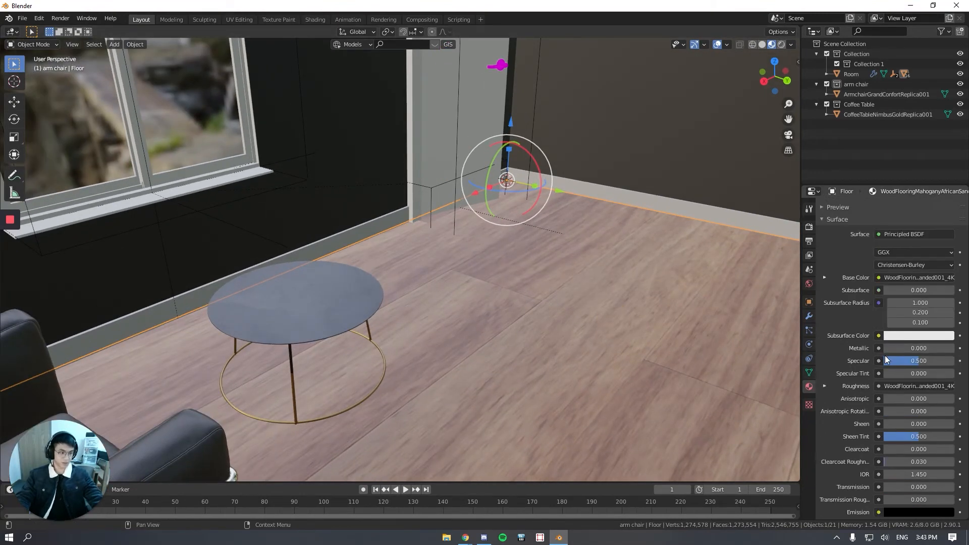
{"action": "scroll", "coordinate": [885, 357], "scroll_direction": "up", "scroll_amount": 9}
{"action": "middle_click_drag", "start_coordinate": [489, 320], "coordinate": [477, 308], "text": "shift"}
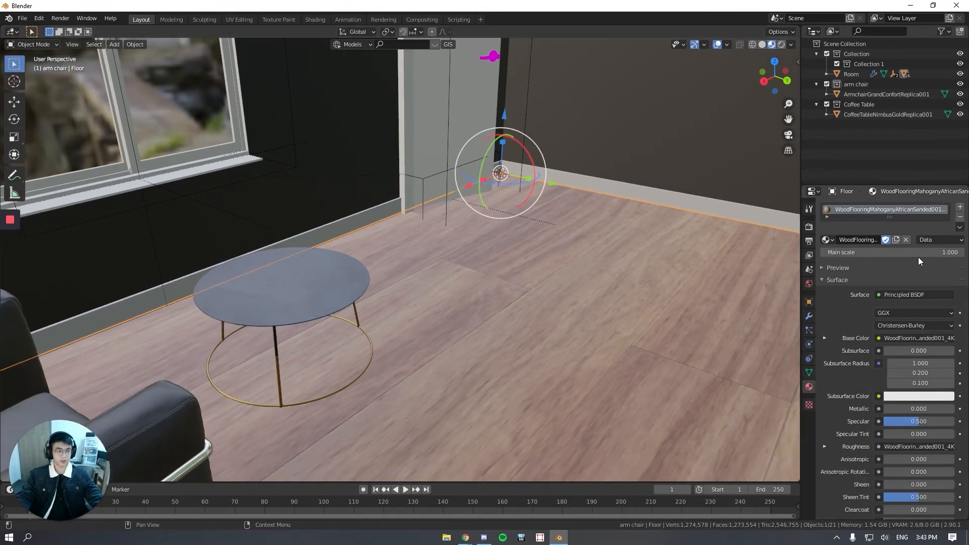
{"action": "left_click", "coordinate": [937, 253]}
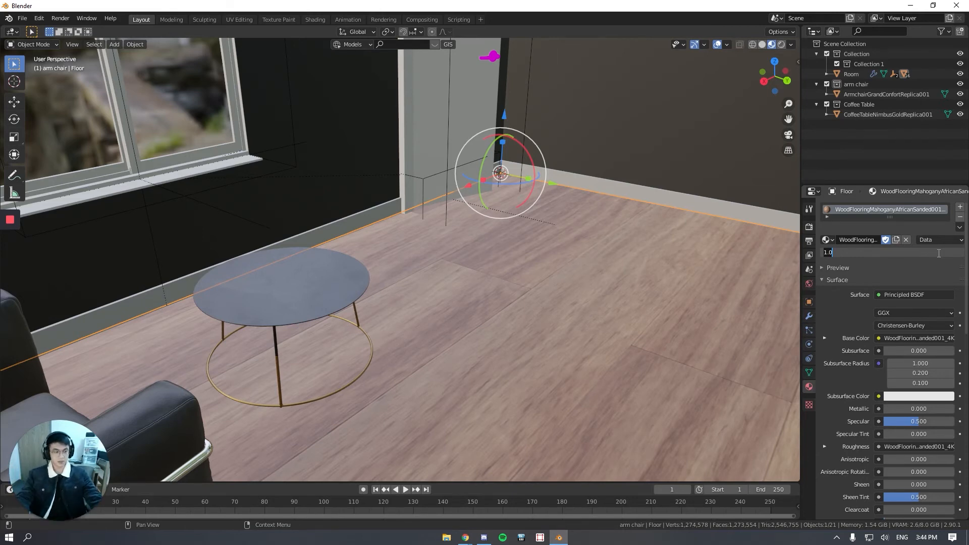
{"action": "type", "text": "2"}
{"action": "key", "text": "Return"}
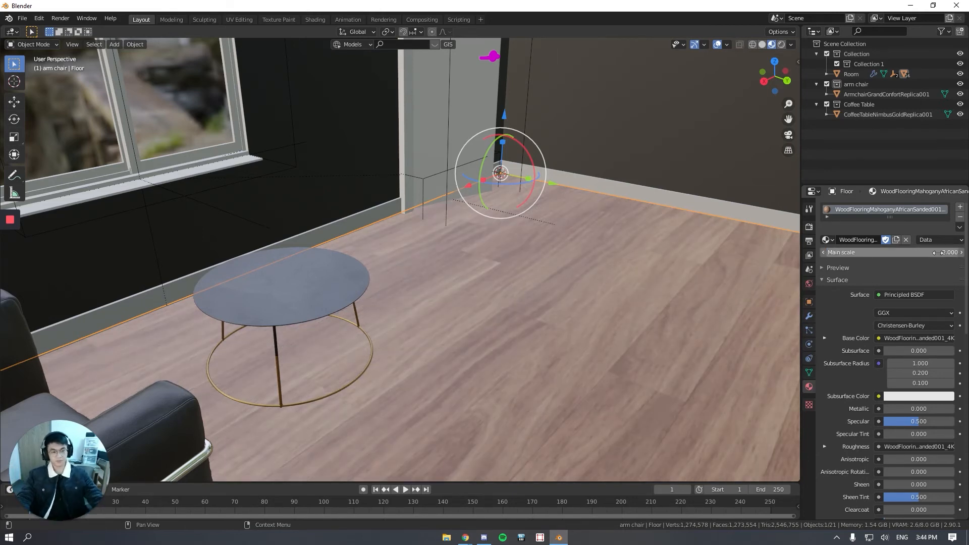
Set the main scale of the floor's wood material to 5.
{"action": "left_click", "coordinate": [932, 253]}
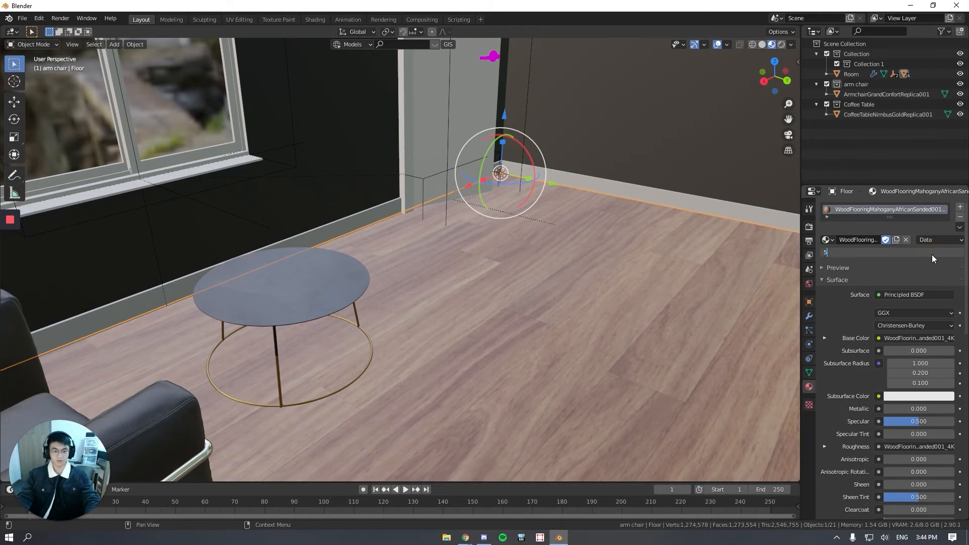
{"action": "type", "text": "5"}
{"action": "key", "text": "Return"}
Give the Windows_Sill object a new dark green material named Sill.
{"action": "middle_click_drag", "start_coordinate": [353, 249], "coordinate": [287, 335]}
{"action": "left_click", "coordinate": [287, 335]}
{"action": "scroll", "coordinate": [287, 335], "scroll_direction": "up", "scroll_amount": 3}
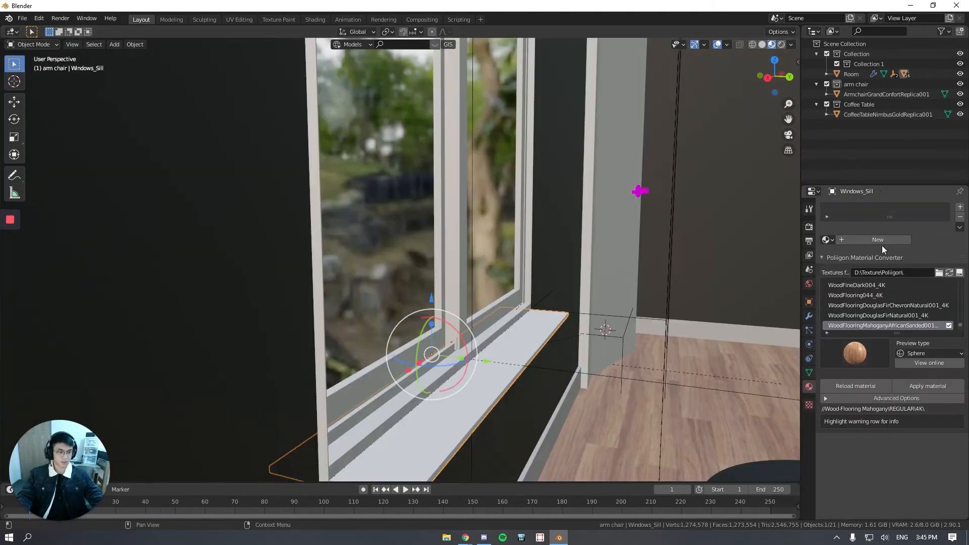
{"action": "left_click", "coordinate": [884, 241]}
{"action": "double_click", "coordinate": [857, 212]}
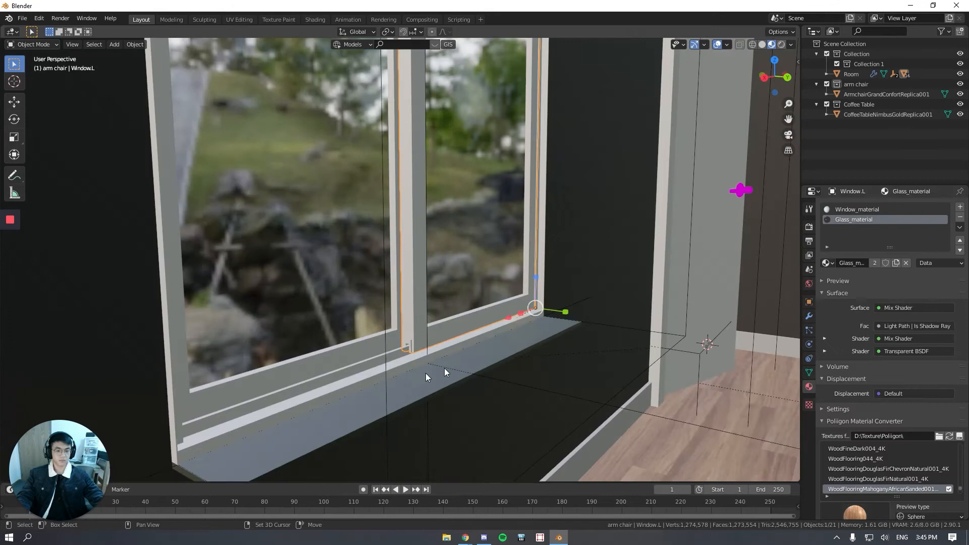
Replace Window_material on the WindowFrame object with the Sill material.
{"action": "middle_click_drag", "start_coordinate": [444, 368], "coordinate": [510, 348]}
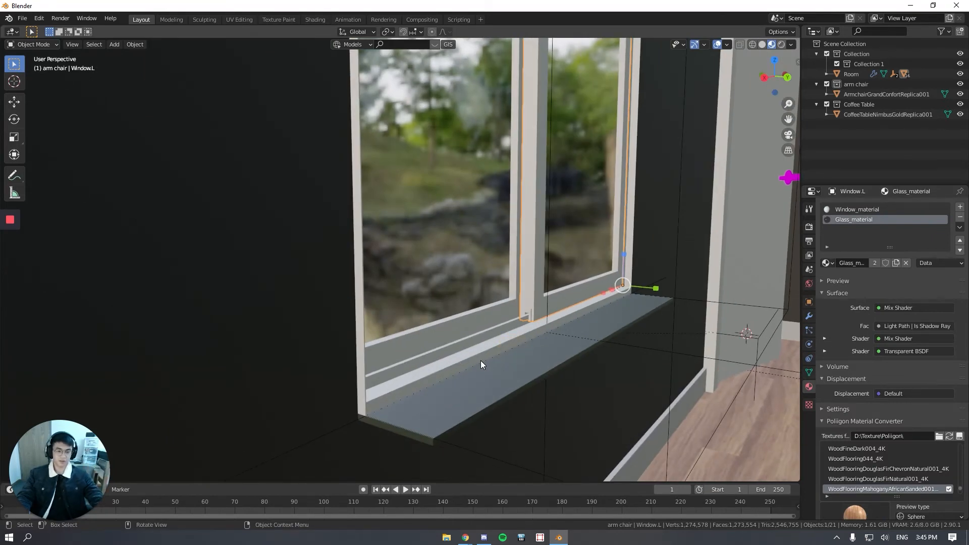
{"action": "left_click", "coordinate": [454, 352]}
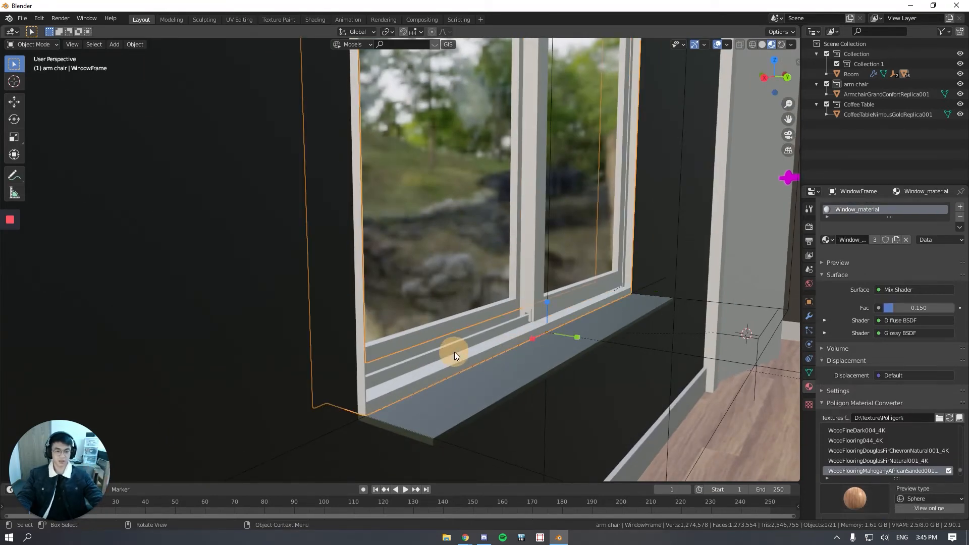
{"action": "left_click", "coordinate": [826, 240]}
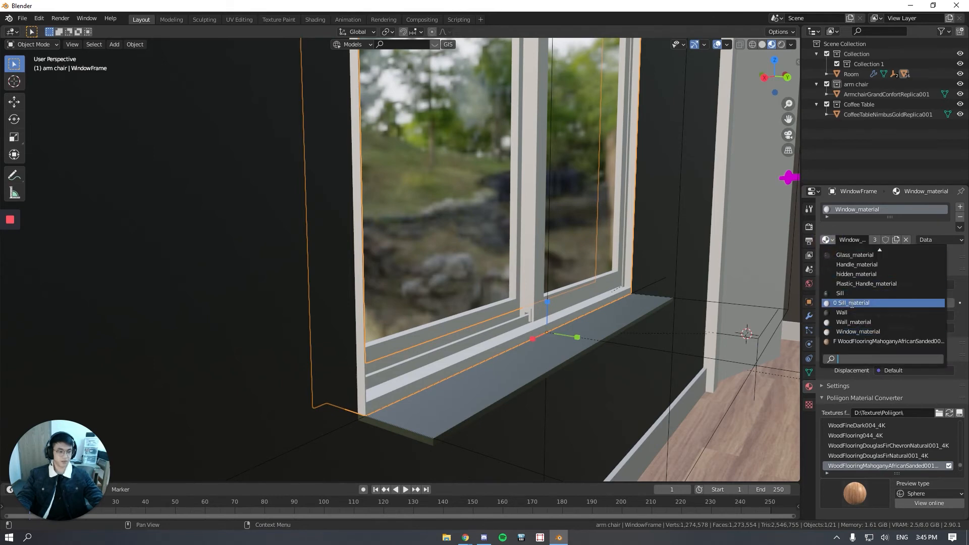
{"action": "left_click", "coordinate": [853, 293]}
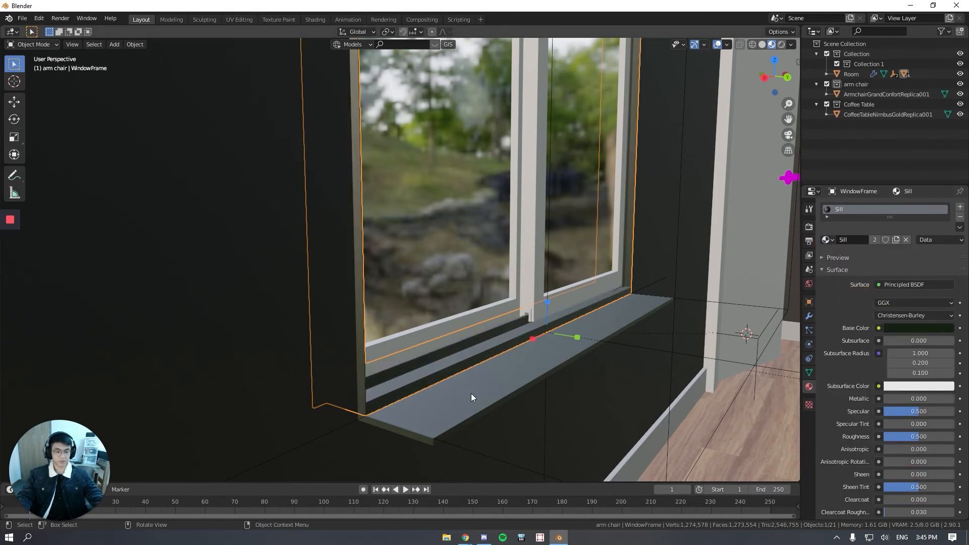
Replace Window_material with the Sill material on both window panels, Window.L and Window.R, keeping Glass_material in the second slot.
{"action": "middle_click_drag", "start_coordinate": [471, 393], "coordinate": [504, 310]}
{"action": "left_click", "coordinate": [498, 296]}
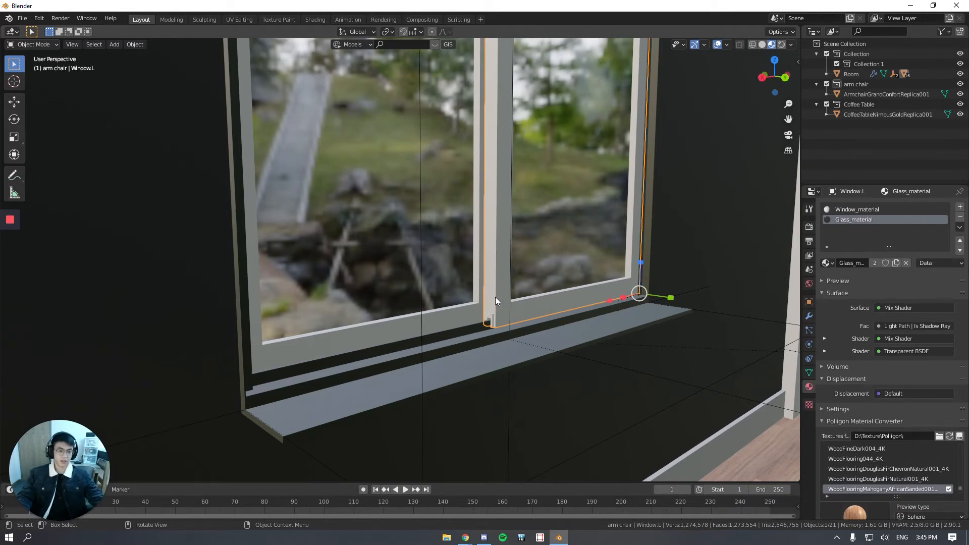
{"action": "middle_click_drag", "start_coordinate": [550, 191], "coordinate": [522, 379], "text": "shift"}
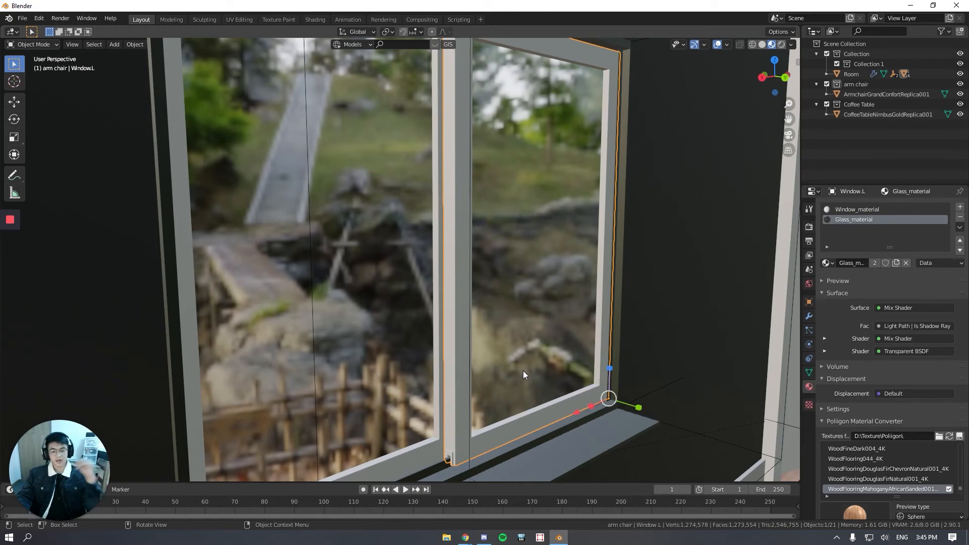
{"action": "left_click", "coordinate": [849, 209]}
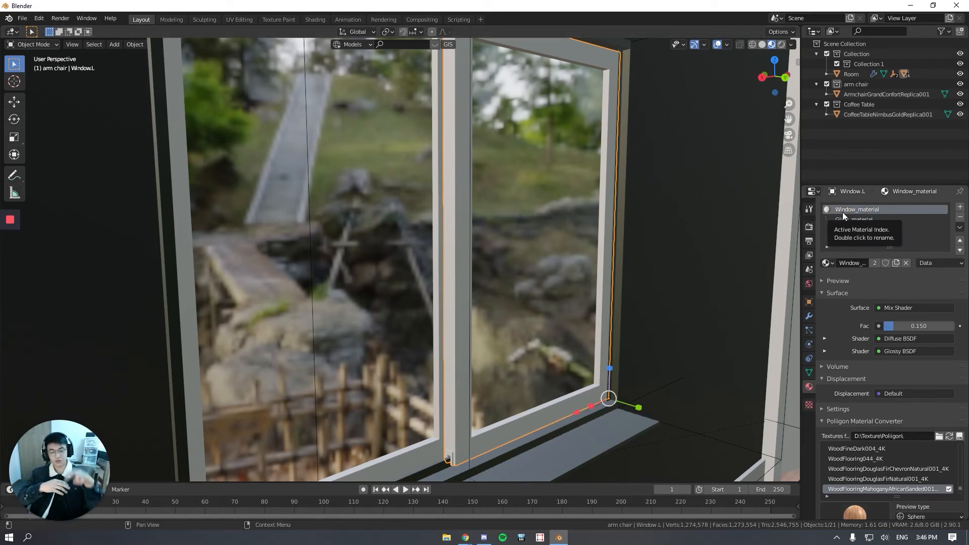
{"action": "left_click", "coordinate": [403, 257]}
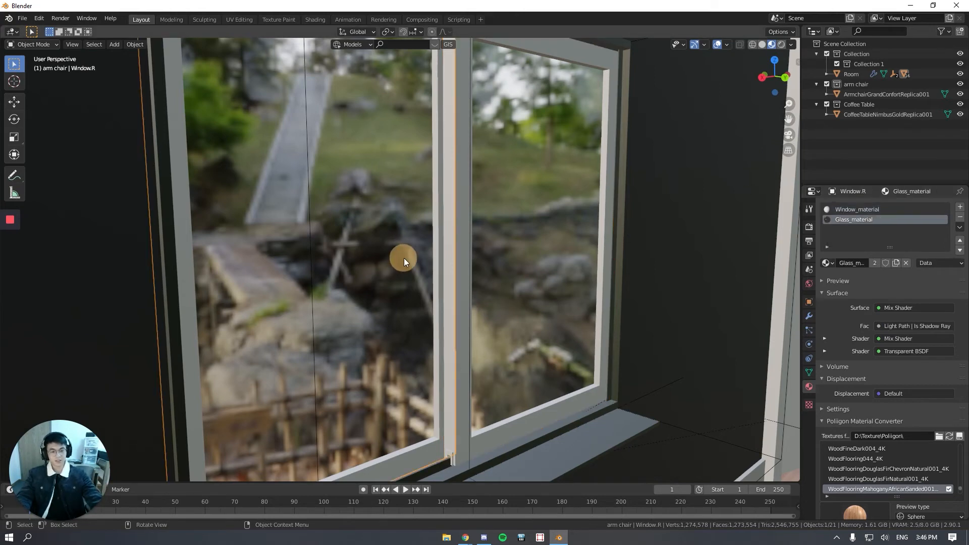
{"action": "left_click", "coordinate": [465, 265]}
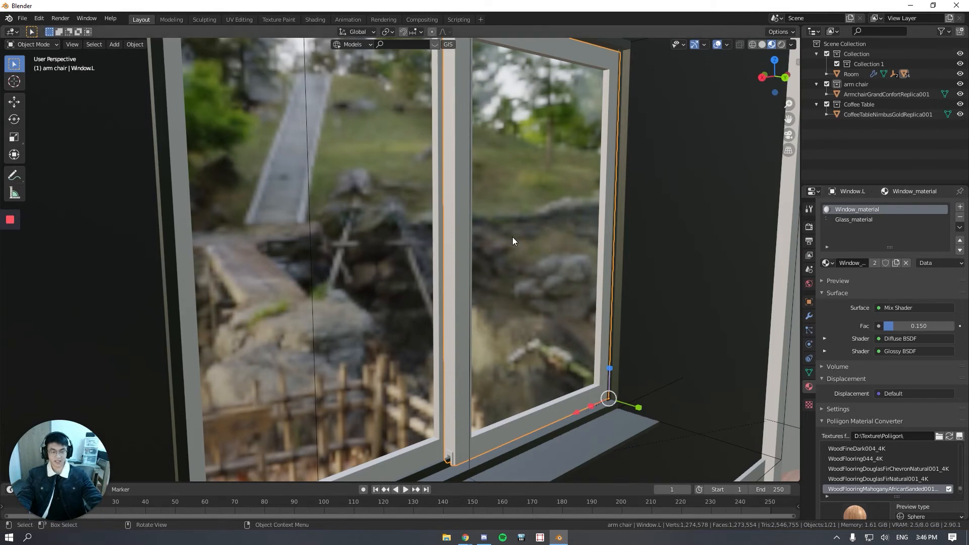
{"action": "left_click", "coordinate": [863, 210]}
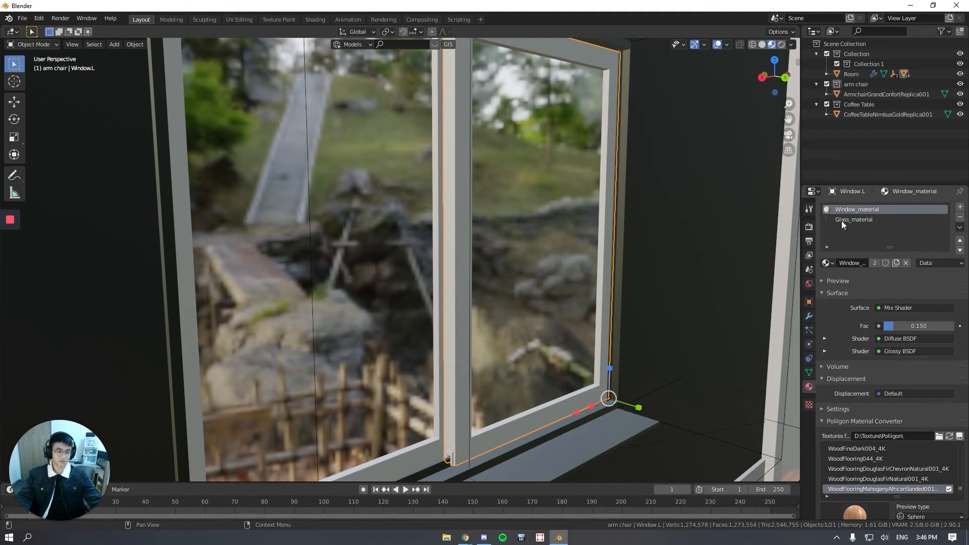
{"action": "left_click", "coordinate": [826, 263]}
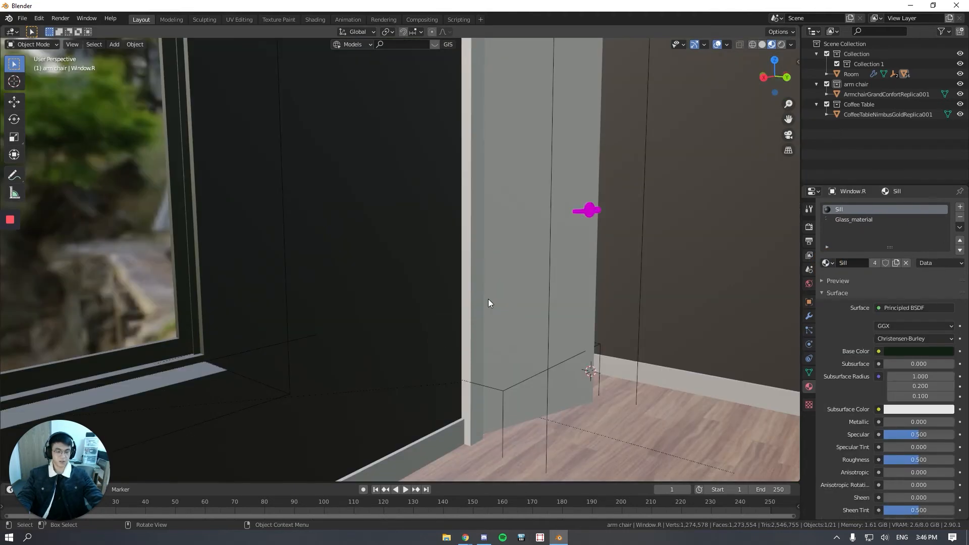
Assign the Sill material to the door and its frame.
{"action": "mouse_move", "coordinate": [489, 299]}
{"action": "middle_mouse_down"}
{"action": "mouse_move", "coordinate": [544, 295]}
{"action": "mouse_move", "coordinate": [486, 291]}
{"action": "middle_mouse_up"}
{"action": "left_click", "coordinate": [459, 268]}
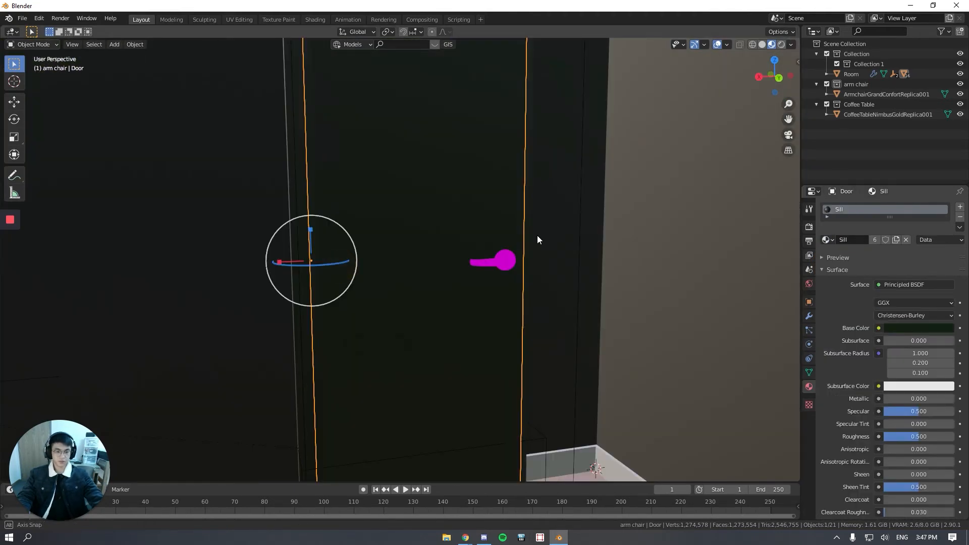
Remove Handle_material from the door's front handle.
{"action": "middle_click_drag", "start_coordinate": [537, 236], "coordinate": [565, 257]}
{"action": "middle_click_drag", "start_coordinate": [566, 257], "coordinate": [435, 224], "text": "shift"}
{"action": "scroll", "coordinate": [379, 203], "scroll_direction": "up", "scroll_amount": 2}
{"action": "middle_click_drag", "start_coordinate": [379, 201], "coordinate": [385, 257], "text": "shift"}
{"action": "middle_click_drag", "start_coordinate": [382, 162], "coordinate": [414, 165]}
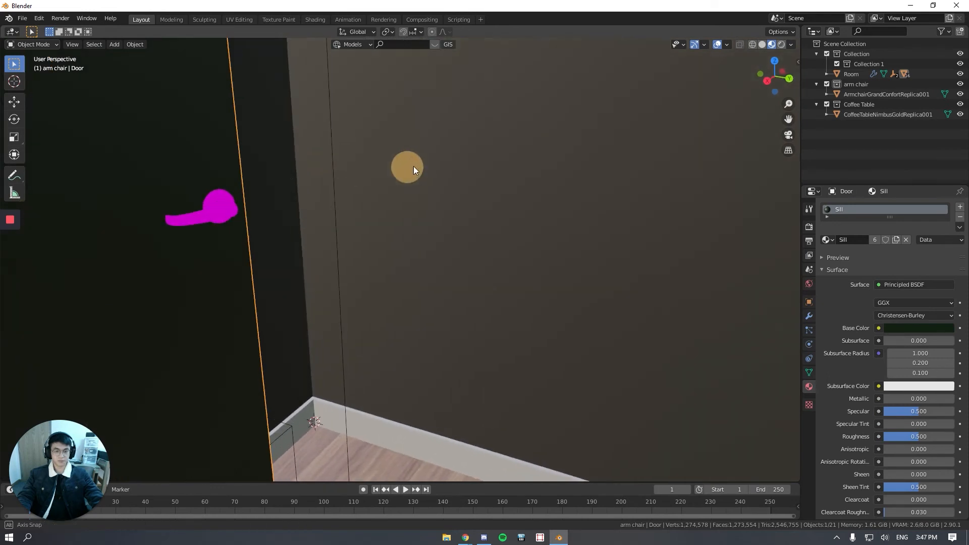
{"action": "middle_click_drag", "start_coordinate": [307, 171], "coordinate": [547, 231], "text": "shift"}
{"action": "middle_click_drag", "start_coordinate": [364, 231], "coordinate": [584, 370], "text": "shift"}
{"action": "left_click", "coordinate": [371, 271]}
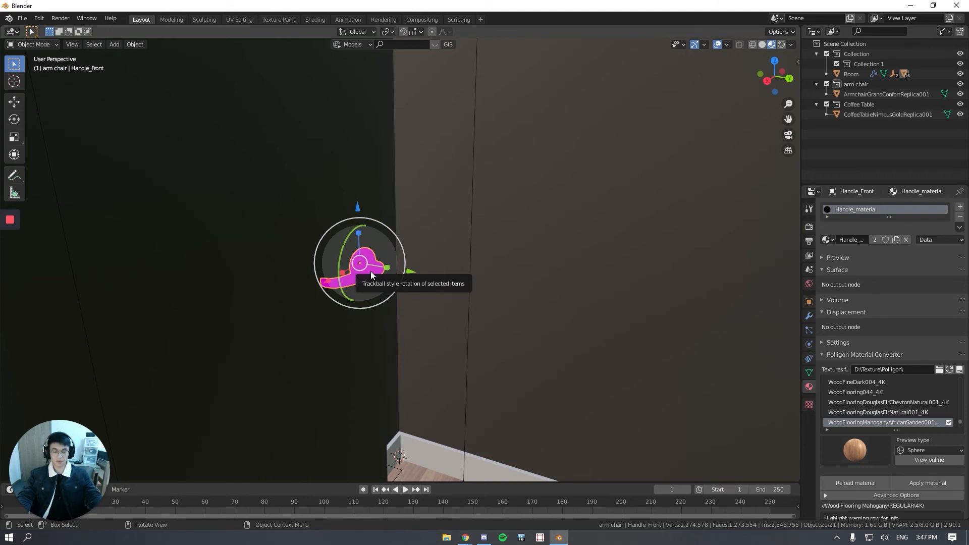
{"action": "left_click", "coordinate": [961, 217]}
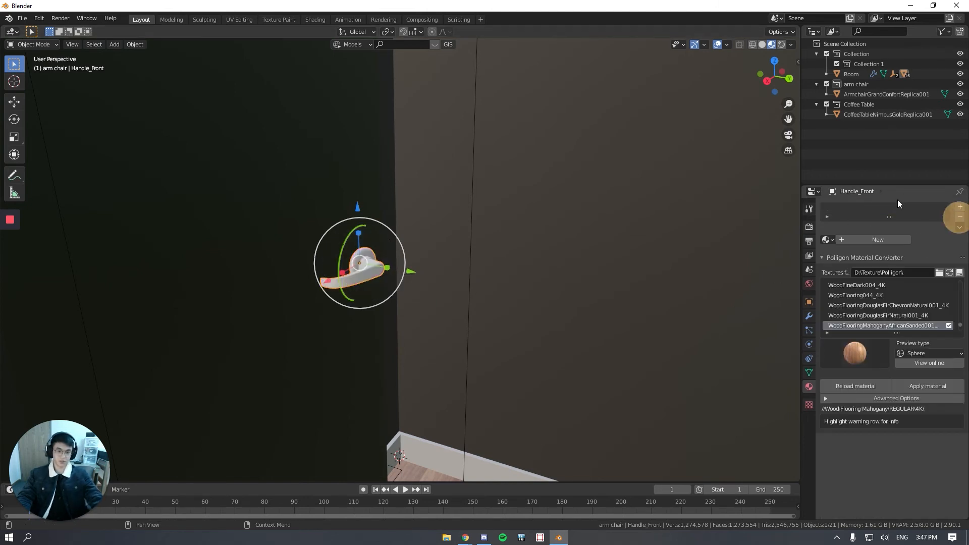
Load and apply the MetalStainlessSteelBrushedElongated005_4K material to the front door handle with the Poliigon Material Converter.
{"action": "left_click", "coordinate": [873, 353]}
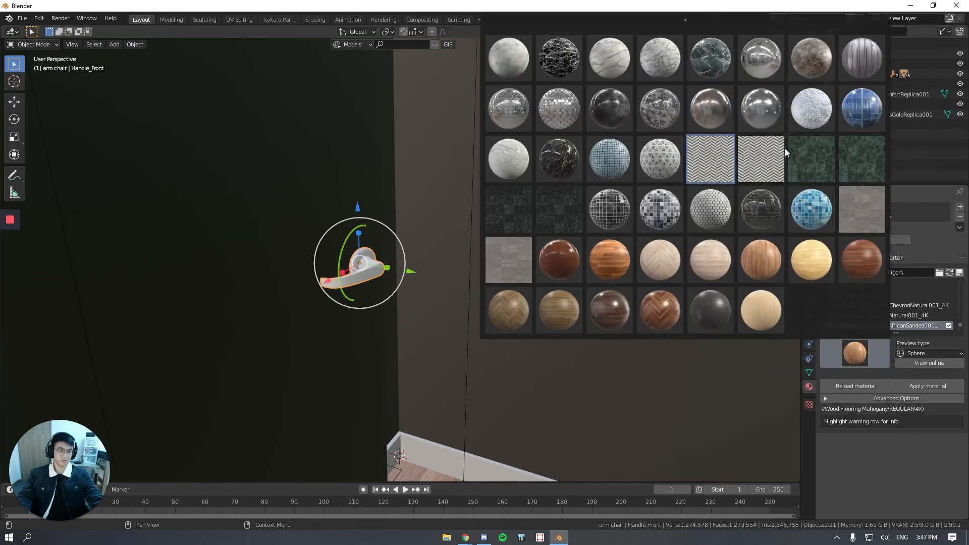
{"action": "left_click", "coordinate": [765, 106]}
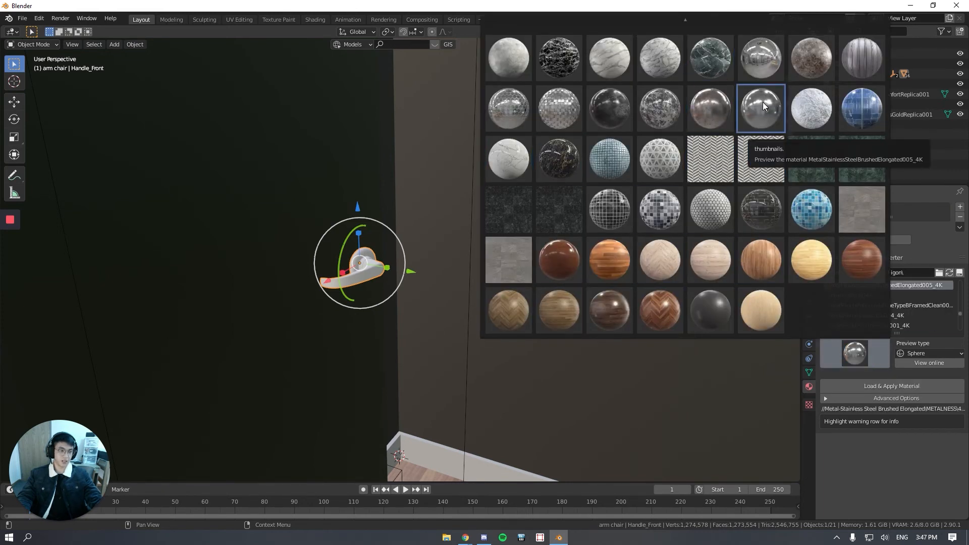
{"action": "left_click", "coordinate": [861, 386]}
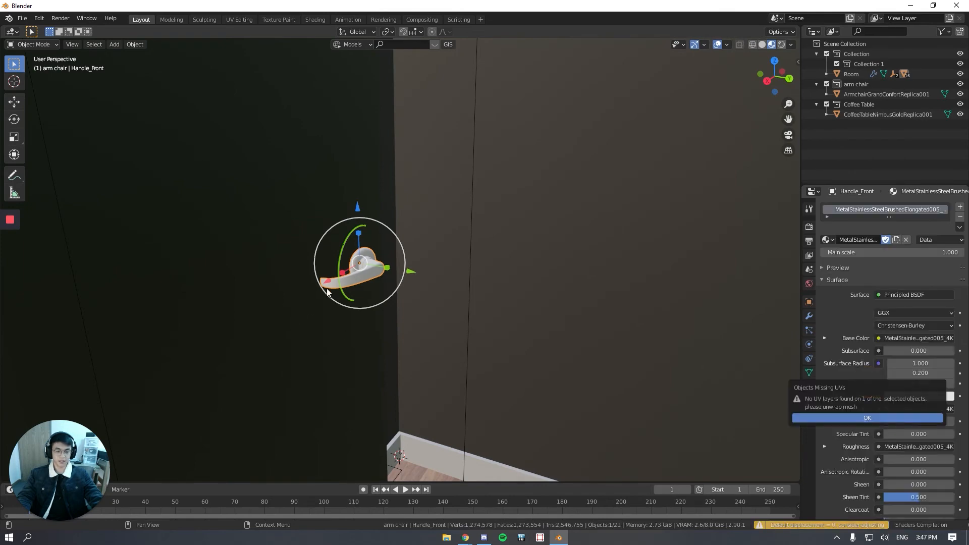
Inspect the metal finish on the door handle up close and switch to the Shading workspace for its material nodes.
{"action": "key", "text": "KP_Decimal"}
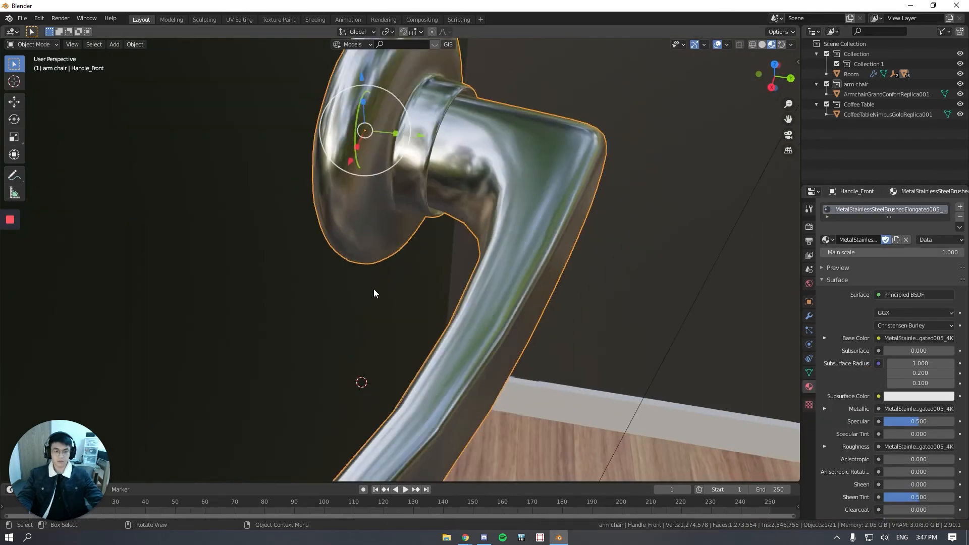
{"action": "scroll", "coordinate": [366, 275], "scroll_direction": "down", "scroll_amount": 5}
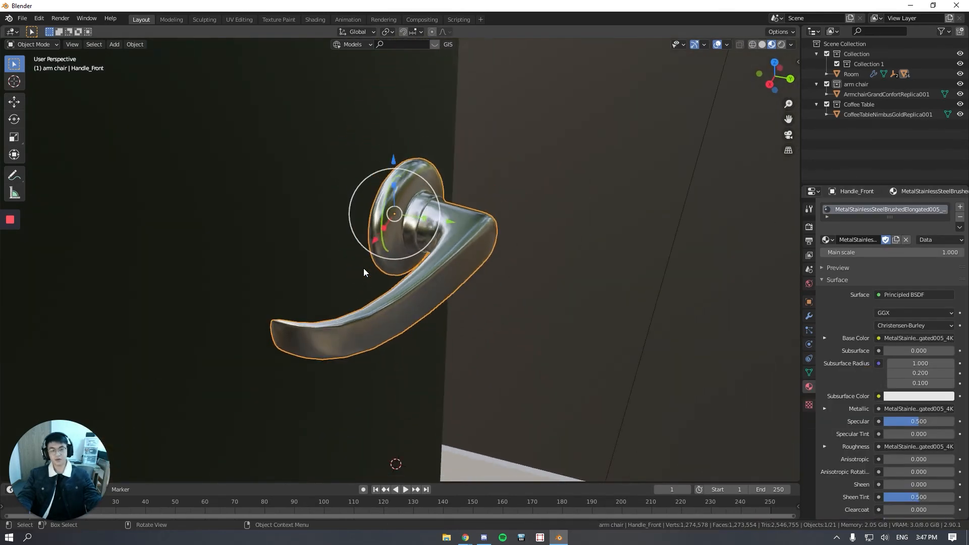
{"action": "middle_click_drag", "start_coordinate": [364, 268], "coordinate": [361, 260]}
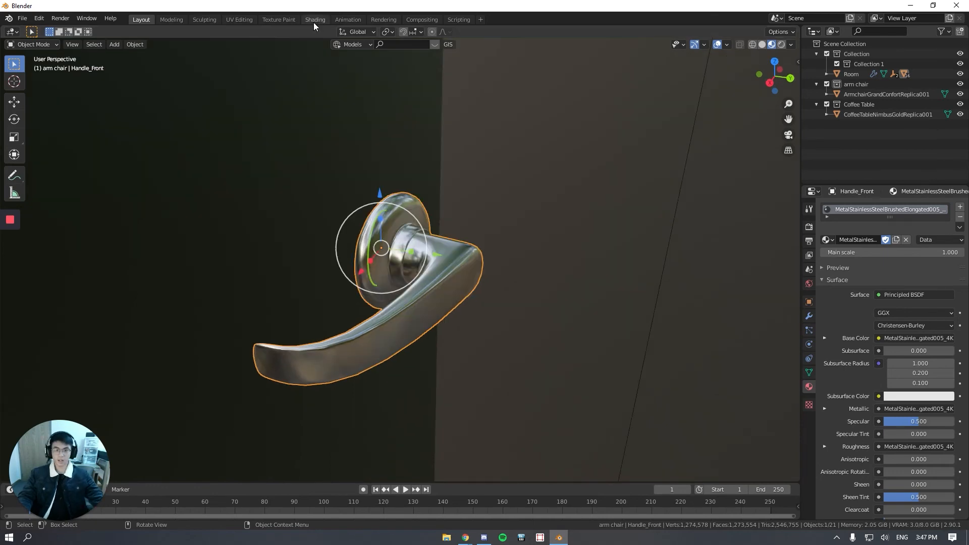
{"action": "left_click", "coordinate": [313, 23]}
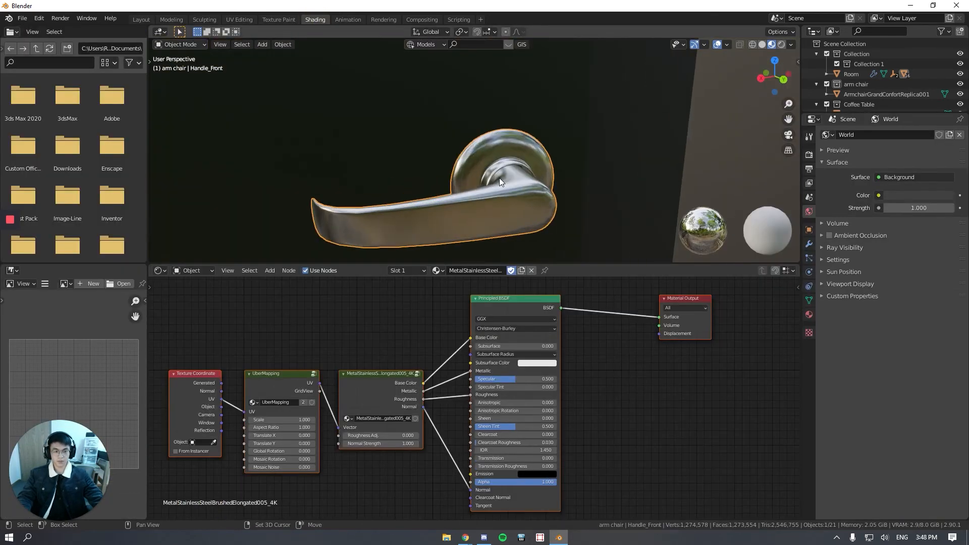
Move the texture coordinate, UberMapping and metal texture nodes farther away from the Principled BSDF to make room between them.
{"action": "mouse_move", "coordinate": [499, 178]}
{"action": "middle_mouse_down"}
{"action": "mouse_move", "coordinate": [486, 131]}
{"action": "mouse_move", "coordinate": [505, 150]}
{"action": "mouse_move", "coordinate": [504, 141]}
{"action": "middle_mouse_up"}
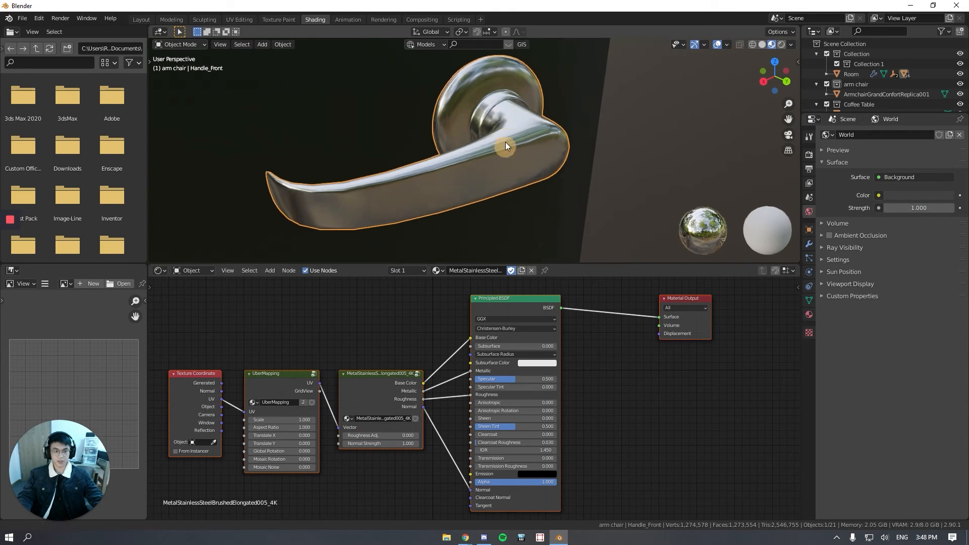
{"action": "scroll", "coordinate": [490, 382], "scroll_direction": "down", "scroll_amount": 2}
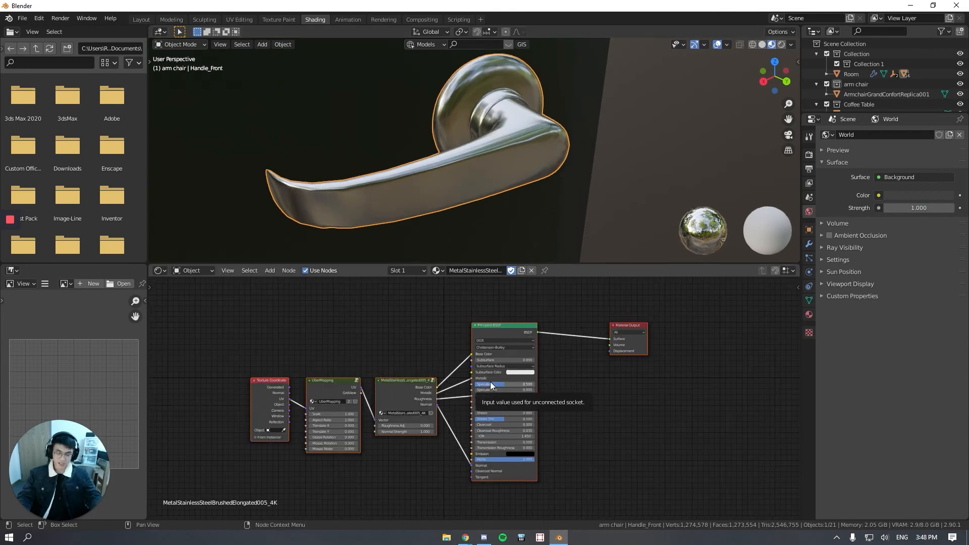
{"action": "scroll", "coordinate": [492, 373], "scroll_direction": "up", "scroll_amount": 3}
{"action": "middle_click_drag", "start_coordinate": [500, 372], "coordinate": [500, 385]}
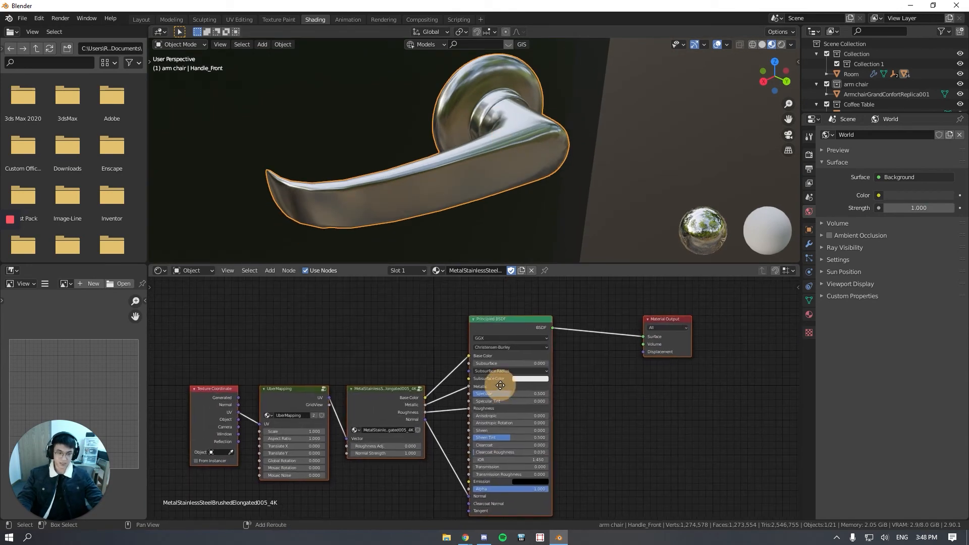
{"action": "left_click_drag", "start_coordinate": [182, 326], "coordinate": [440, 464]}
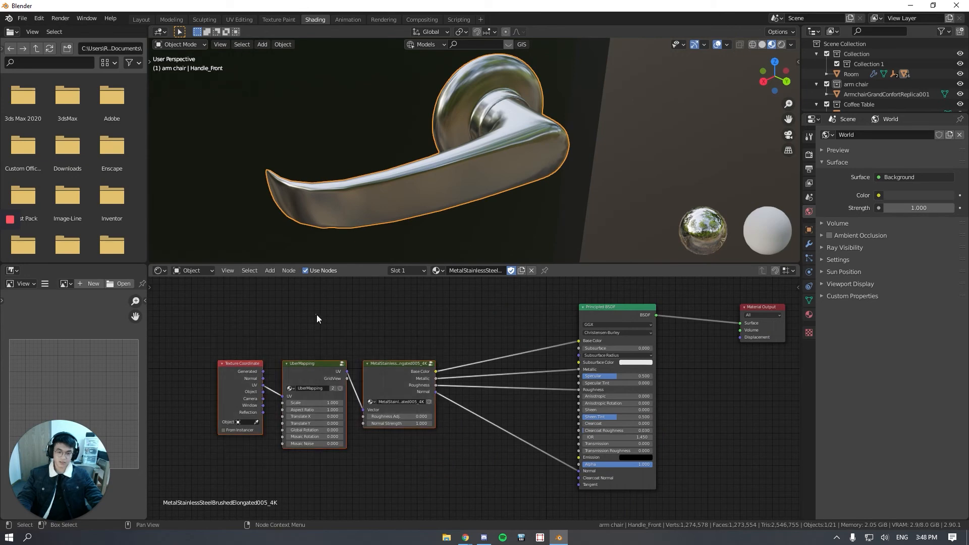
{"action": "left_click", "coordinate": [316, 314]}
Insert a Hue Saturation Value node between the metal texture's Base Color output and the Principled BSDF's Base Color input.
{"action": "scroll", "coordinate": [320, 383], "scroll_direction": "up", "scroll_amount": 4}
{"action": "middle_click_drag", "start_coordinate": [321, 383], "coordinate": [516, 392]}
{"action": "scroll", "coordinate": [510, 387], "scroll_direction": "up", "scroll_amount": 2}
{"action": "middle_click_drag", "start_coordinate": [494, 341], "coordinate": [263, 357]}
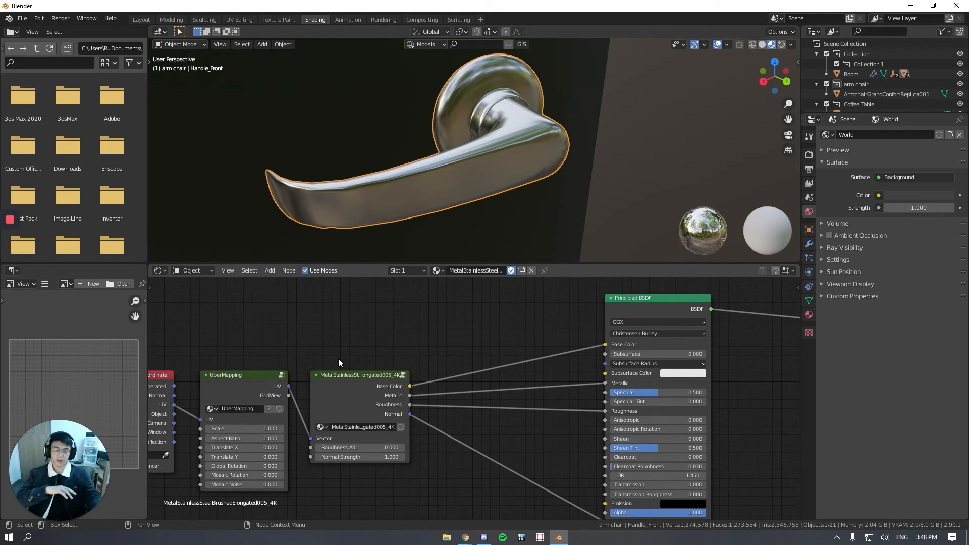
{"action": "middle_click_drag", "start_coordinate": [359, 360], "coordinate": [325, 379]}
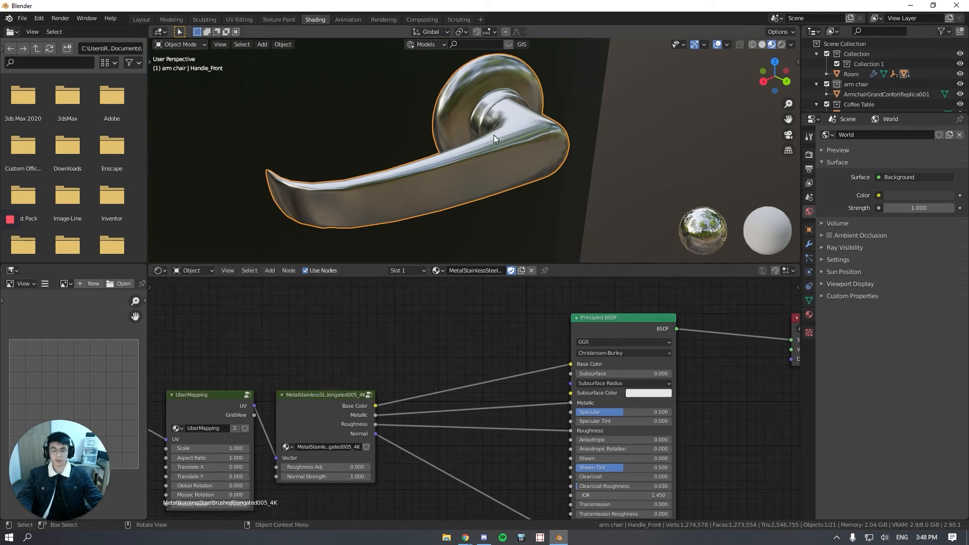
{"action": "key", "text": "shift+a"}
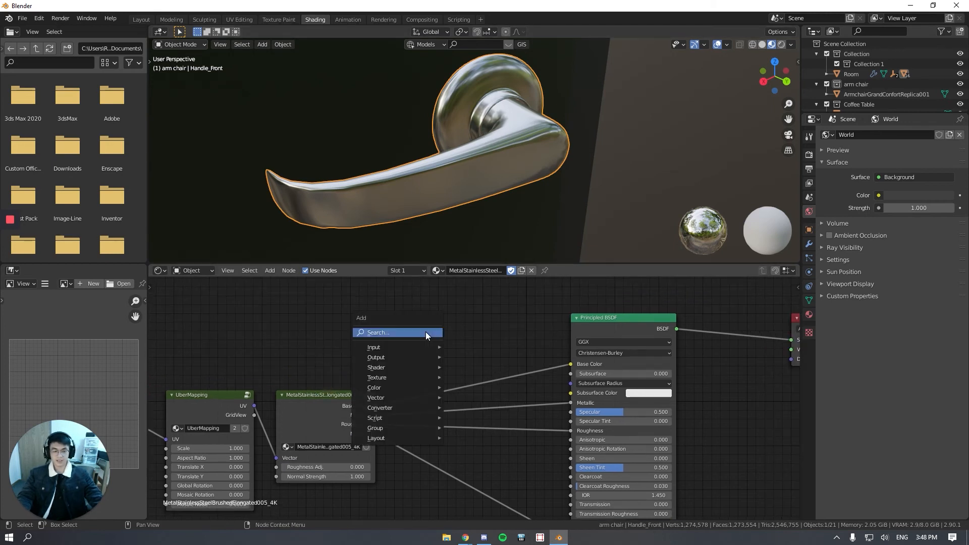
{"action": "left_click", "coordinate": [426, 331]}
{"action": "type", "text": "hue"}
{"action": "left_click", "coordinate": [453, 351]}
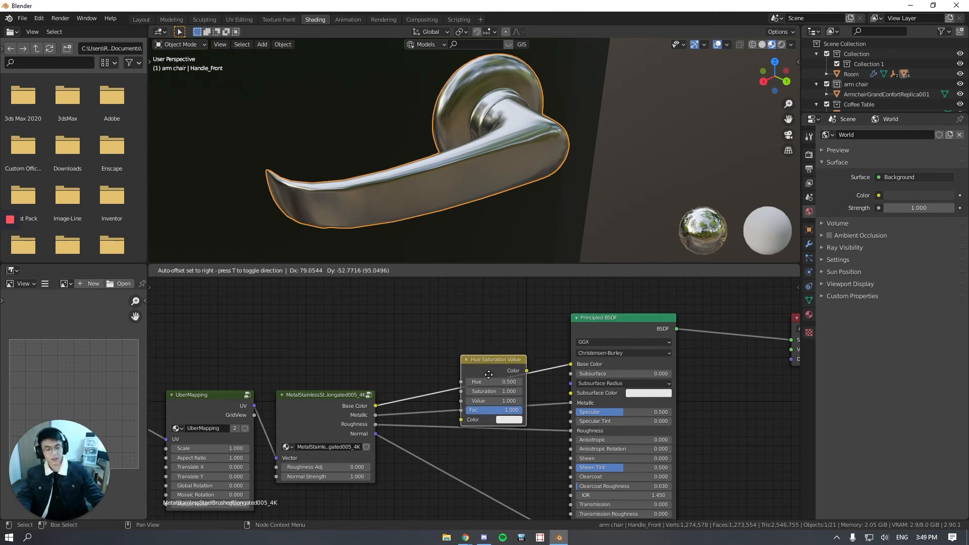
{"action": "left_click", "coordinate": [489, 375]}
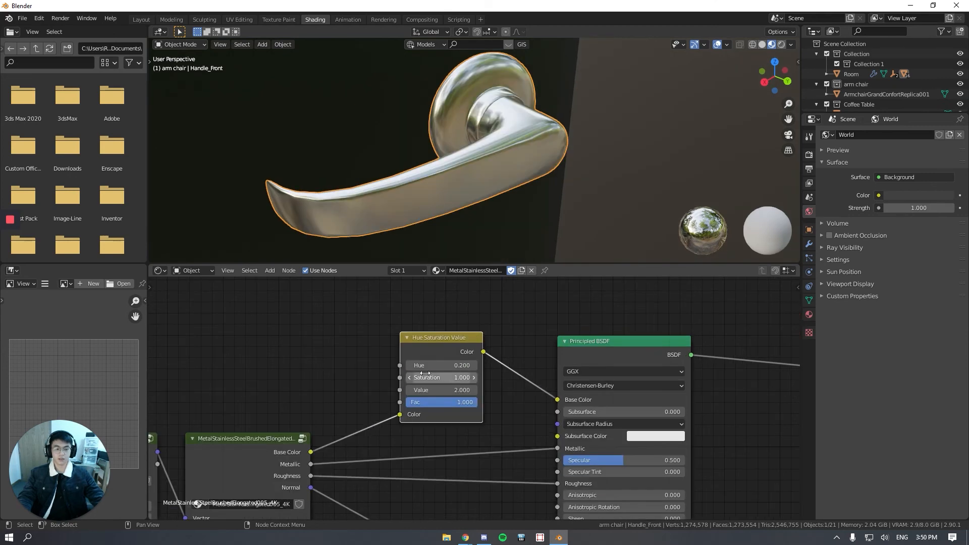
Try a Hue of 1.000 and a Saturation of 0.700 on the Hue Saturation Value node.
{"action": "scroll", "coordinate": [422, 376], "scroll_direction": "up", "scroll_amount": 4}
{"action": "left_click_drag", "start_coordinate": [417, 355], "coordinate": [558, 347]}
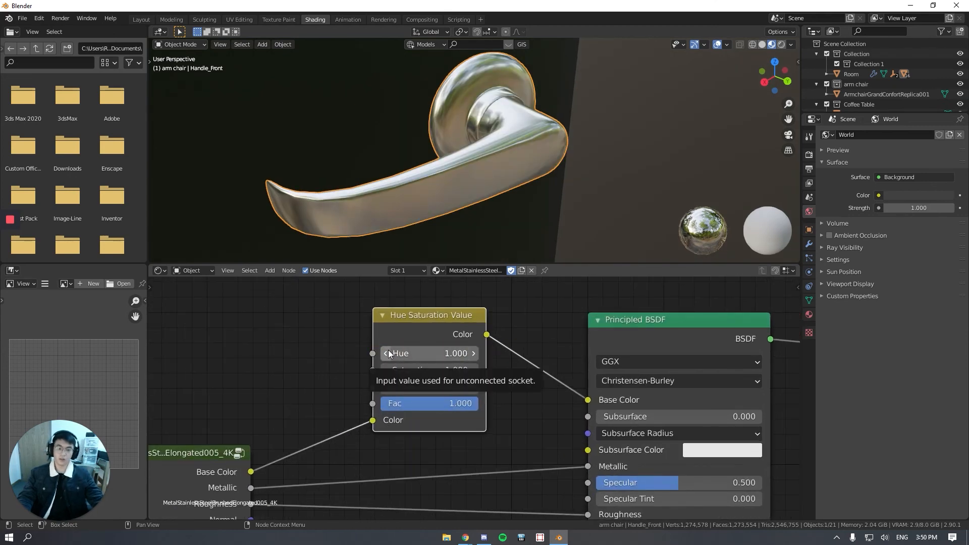
{"action": "left_click_drag", "start_coordinate": [427, 355], "coordinate": [502, 353]}
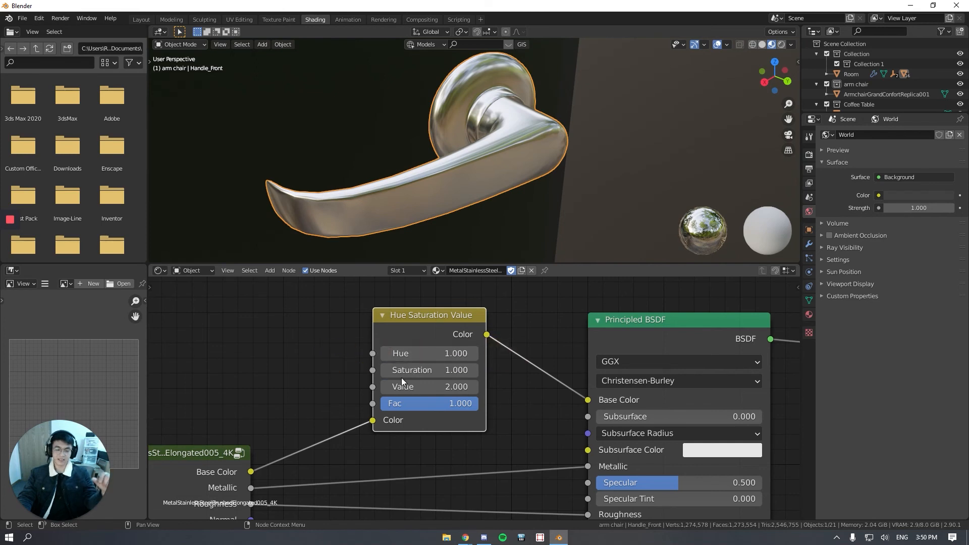
{"action": "left_click_drag", "start_coordinate": [402, 376], "coordinate": [648, 380]}
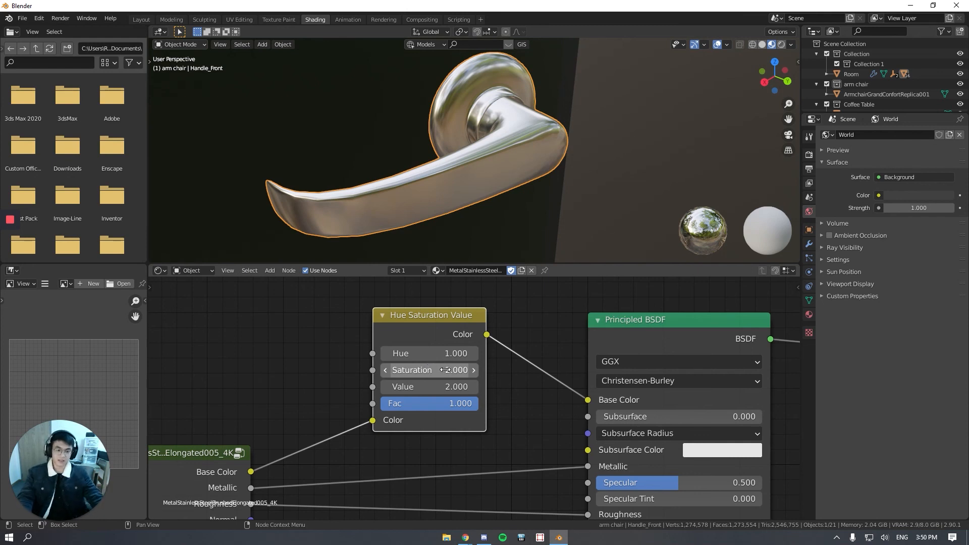
{"action": "left_click", "coordinate": [536, 368]}
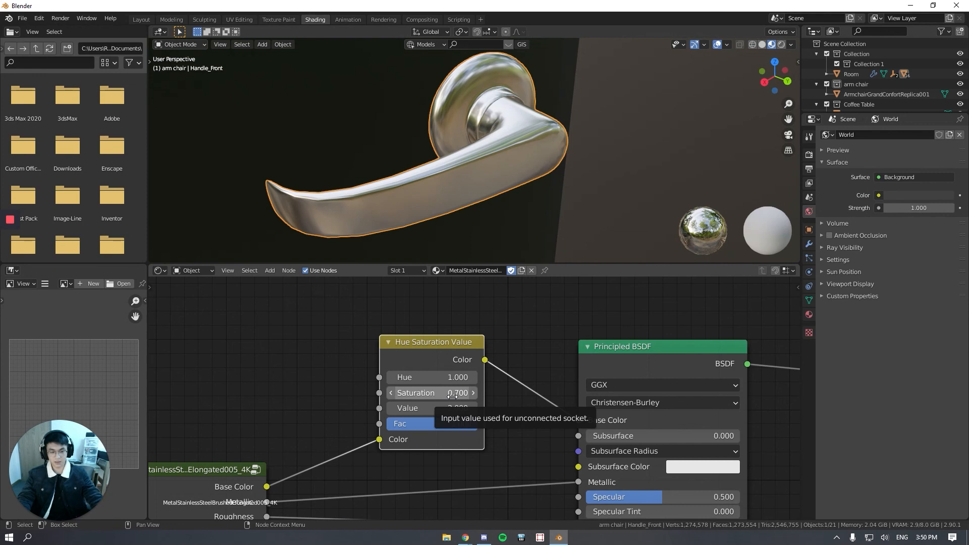
Set the Hue Saturation Value node's Saturation to 100 to tint the handle strongly.
{"action": "left_click", "coordinate": [452, 397]}
{"action": "type", "text": "100"}
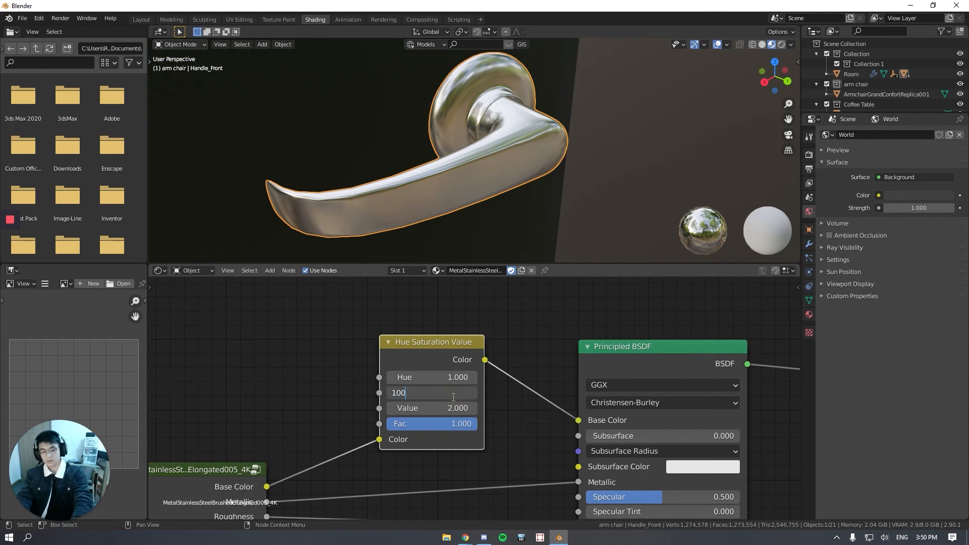
{"action": "key", "text": "Return"}
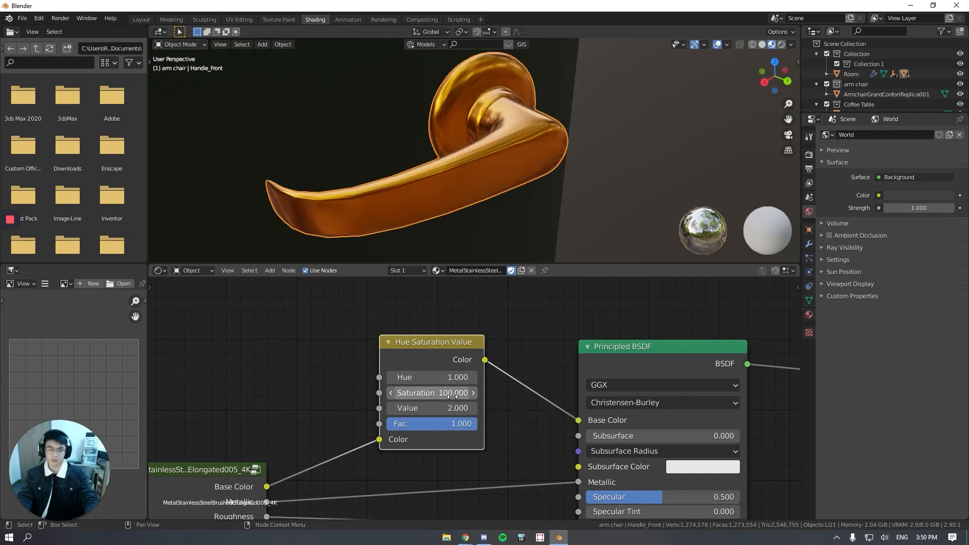
Lower the Hue Saturation Value node's Hue in steps to 0.100 for a yellow-gold handle.
{"action": "left_click", "coordinate": [389, 377]}
{"action": "left_click", "coordinate": [389, 377]}
{"action": "left_click", "coordinate": [389, 377]}
{"action": "left_click", "coordinate": [389, 377]}
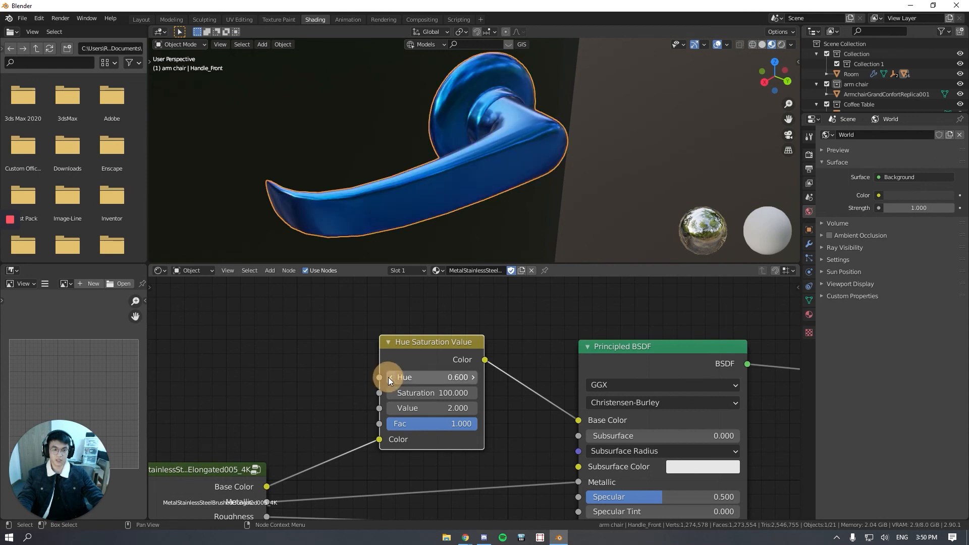
{"action": "left_click", "coordinate": [388, 377]}
{"action": "left_click", "coordinate": [389, 377]}
{"action": "left_click", "coordinate": [388, 377]}
{"action": "left_click", "coordinate": [389, 378]}
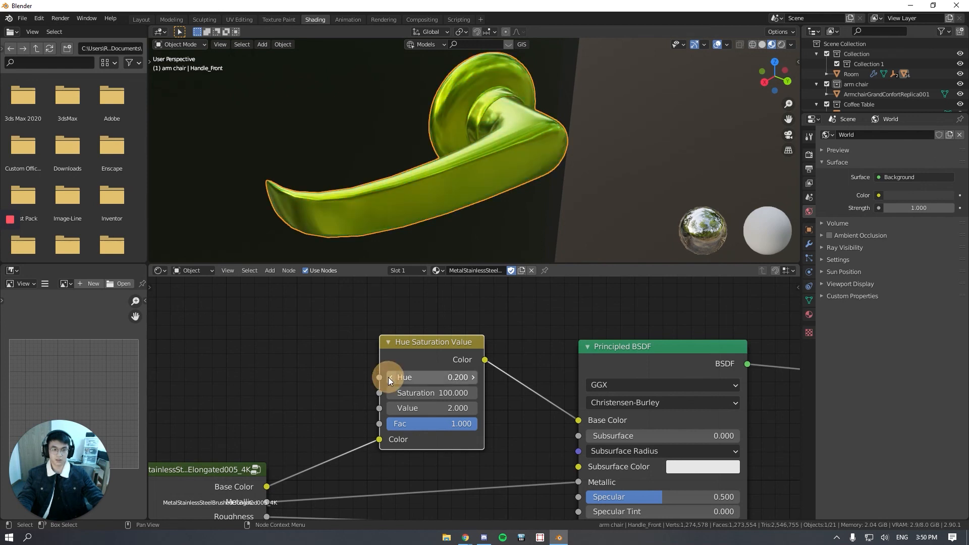
{"action": "left_click", "coordinate": [389, 377]}
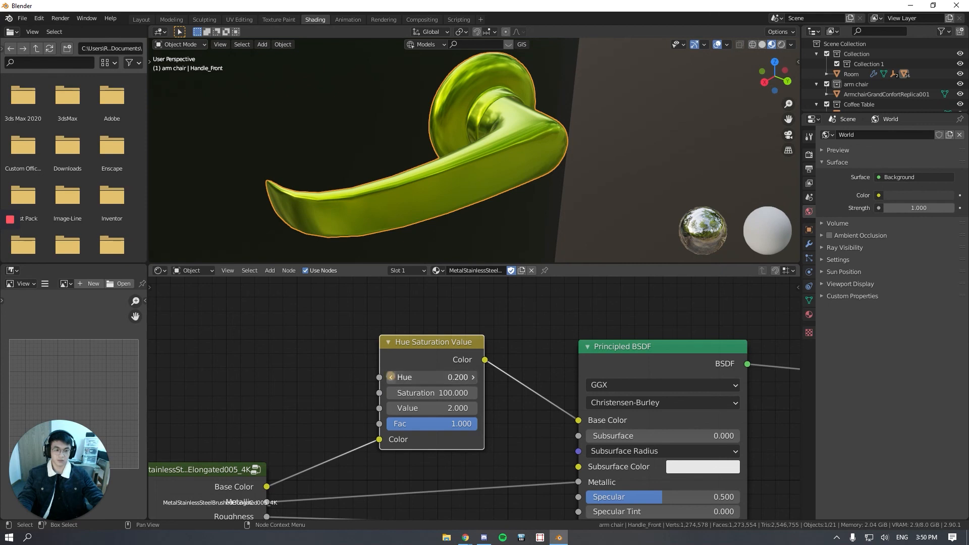
Reduce the Saturation of the handle's Hue Saturation Value node to 10 for a subtler gold tone.
{"action": "scroll", "coordinate": [428, 144], "scroll_direction": "down", "scroll_amount": 5}
{"action": "middle_click_drag", "start_coordinate": [428, 143], "coordinate": [468, 146]}
{"action": "scroll", "coordinate": [468, 146], "scroll_direction": "up", "scroll_amount": 4}
{"action": "left_click", "coordinate": [458, 393]}
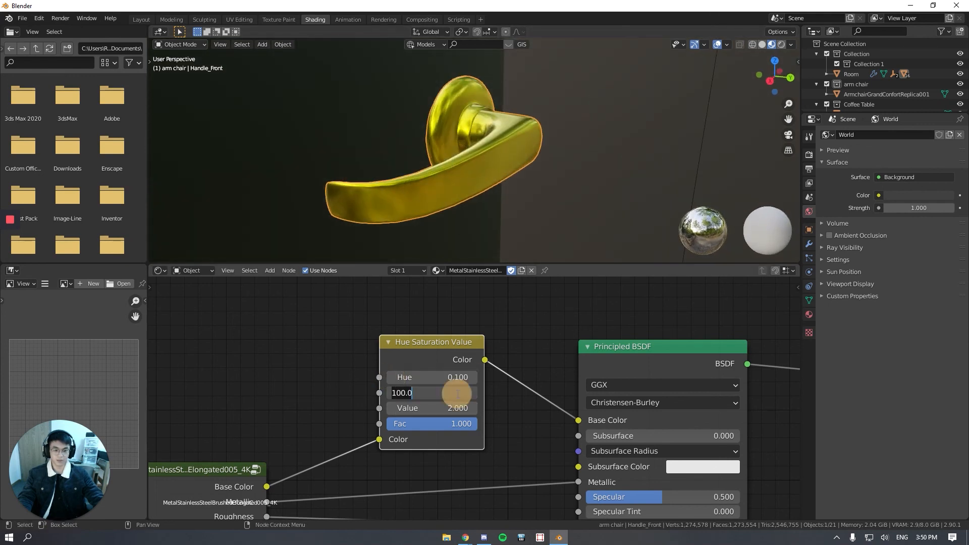
{"action": "key", "text": "BackSpace"}
{"action": "key", "text": "BackSpace"}
{"action": "key", "text": "BackSpace"}
{"action": "key", "text": "Return"}
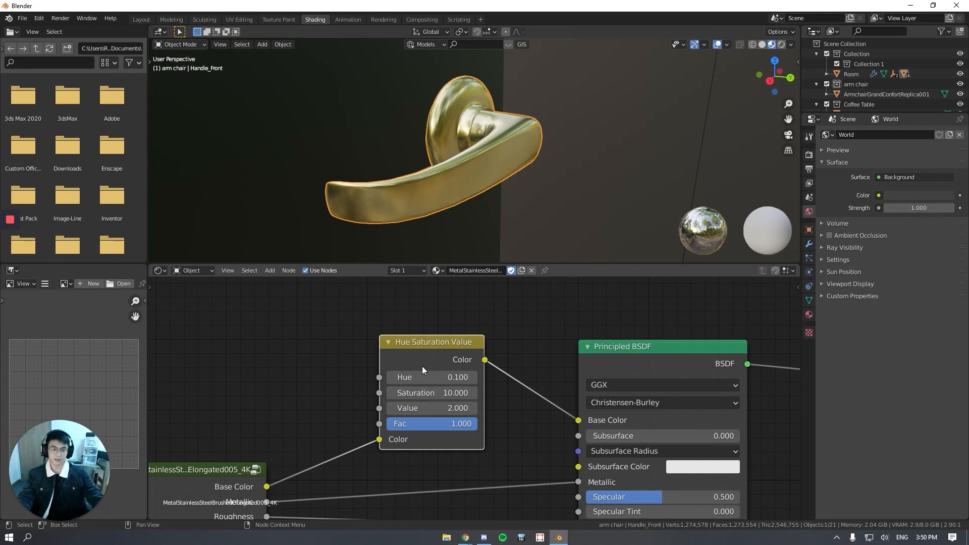
Return to the Layout workspace and review the door handle's gold finish in the context of the room.
{"action": "scroll", "coordinate": [454, 180], "scroll_direction": "down", "scroll_amount": 3}
{"action": "middle_click_drag", "start_coordinate": [453, 180], "coordinate": [467, 162]}
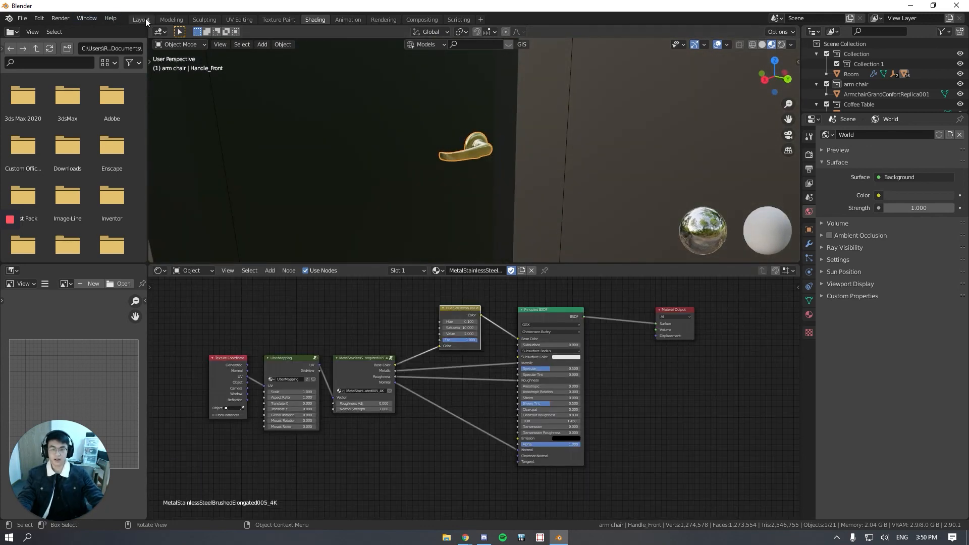
{"action": "left_click", "coordinate": [143, 19]}
{"action": "scroll", "coordinate": [371, 272], "scroll_direction": "down", "scroll_amount": 4}
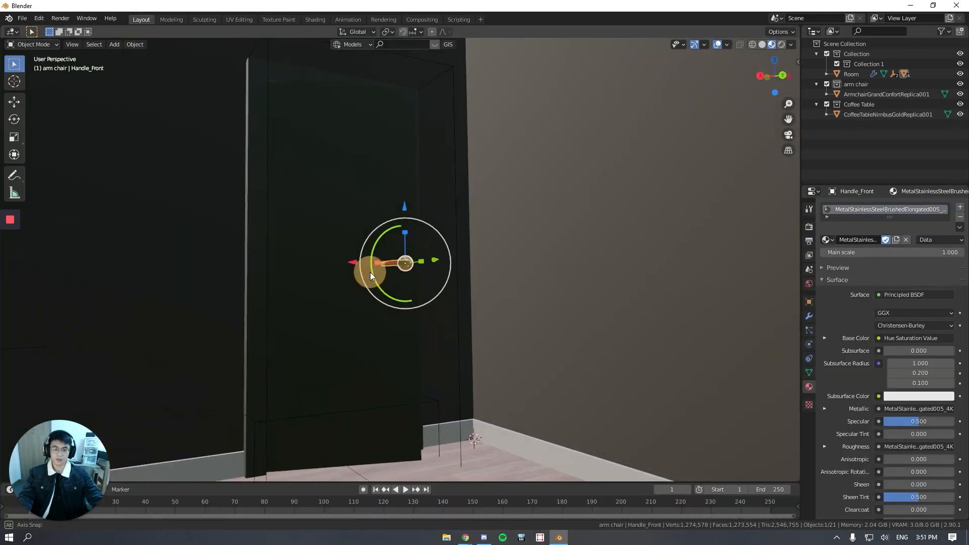
{"action": "left_click", "coordinate": [423, 323]}
{"action": "middle_click_drag", "start_coordinate": [416, 322], "coordinate": [401, 316]}
{"action": "scroll", "coordinate": [373, 323], "scroll_direction": "up", "scroll_amount": 5}
{"action": "middle_click_drag", "start_coordinate": [343, 328], "coordinate": [465, 290]}
{"action": "scroll", "coordinate": [380, 275], "scroll_direction": "down", "scroll_amount": 8}
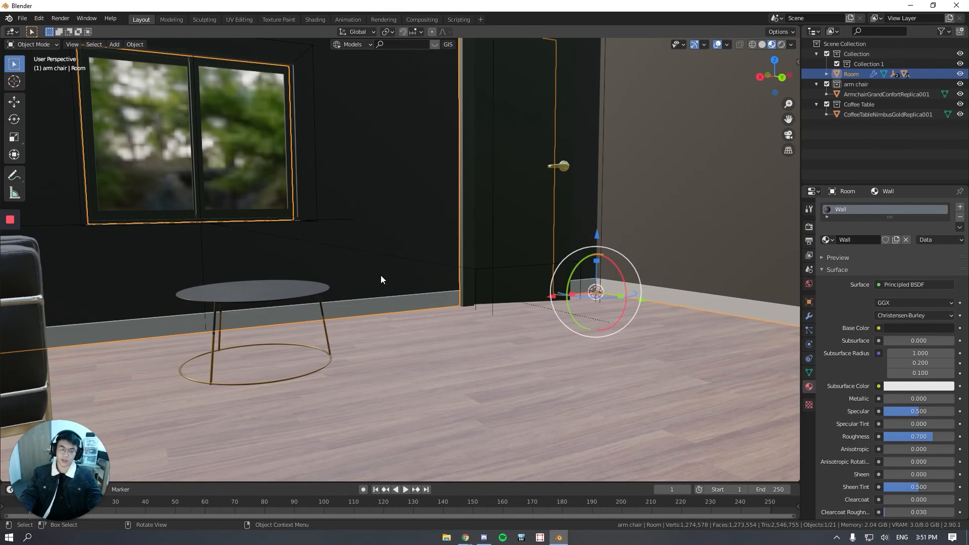